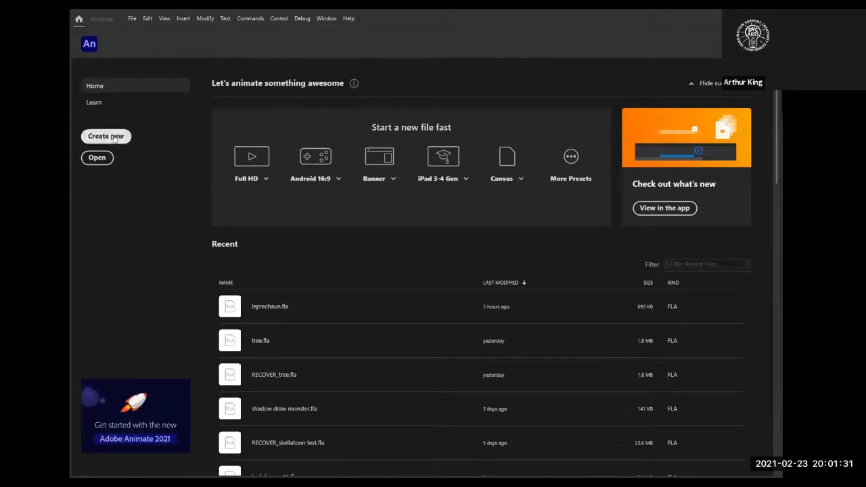
Step: Create a new 640 × 480 character animation document at 30 fps for ActionScript 3.0 and check the available workspaces
left_click(109, 136)
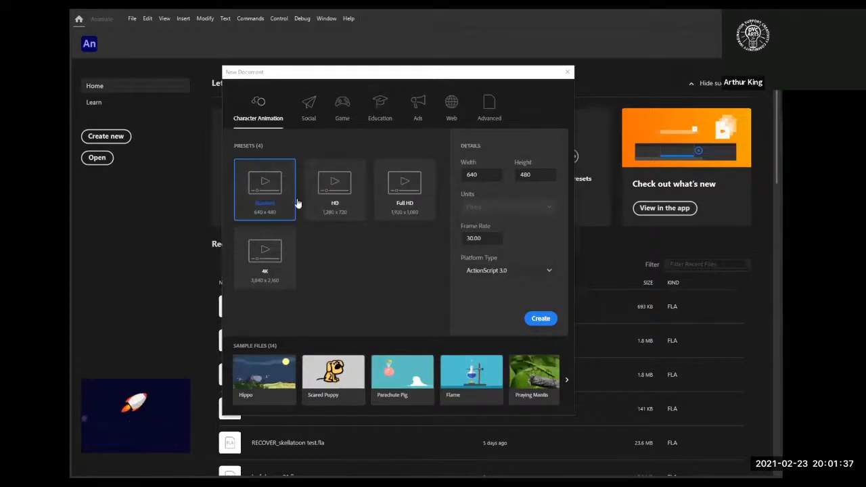
left_click(540, 321)
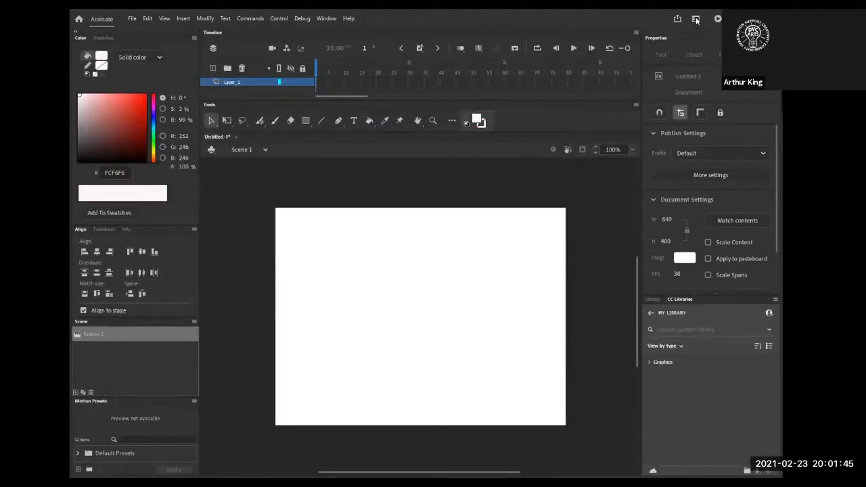
left_click(695, 19)
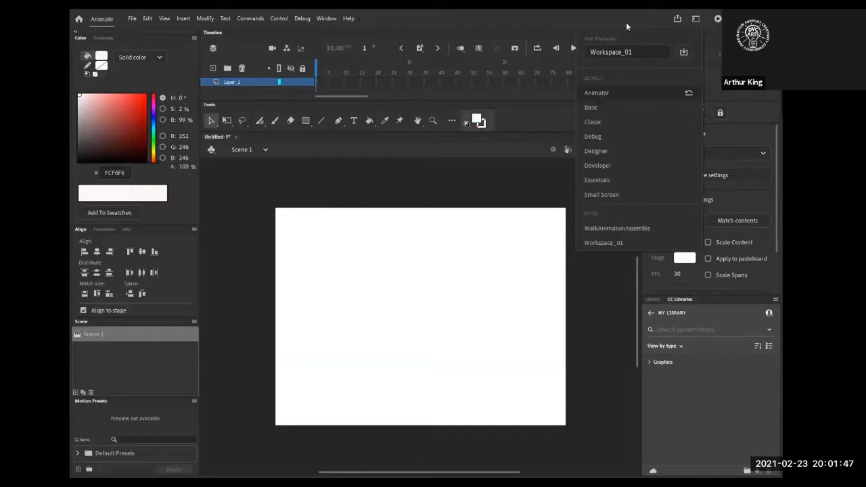
left_click(634, 19)
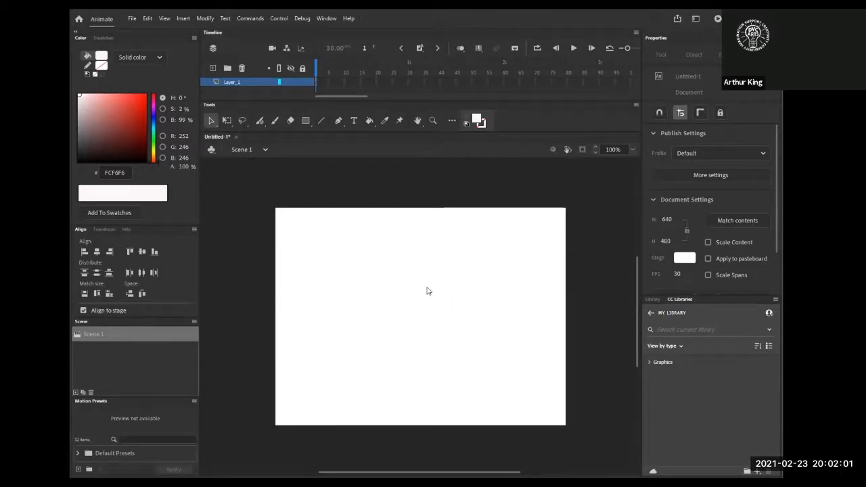
Step: Bring the scanned leprechaun line drawing onto the stage and move it to about X -119, Y -61
left_click(510, 321)
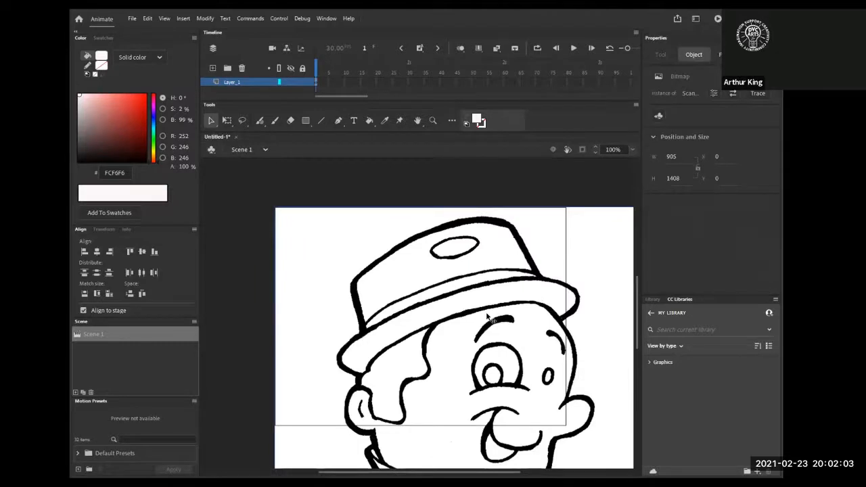
left_click_drag(497, 315, 433, 289)
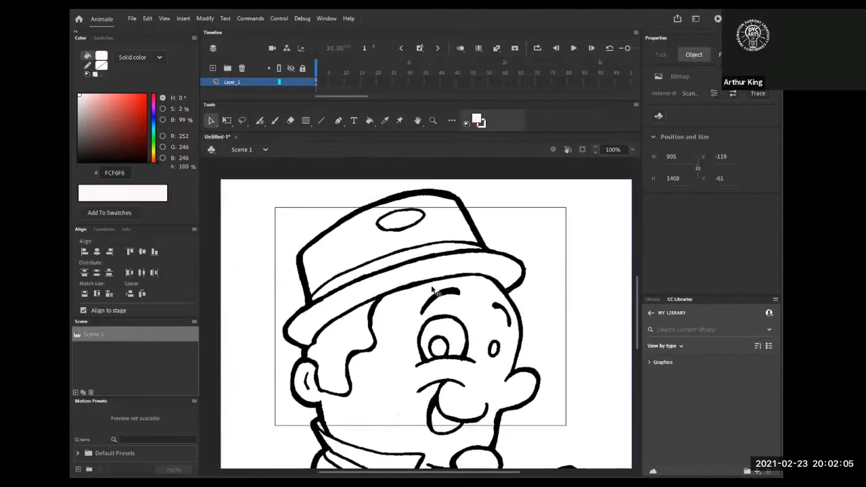
Step: Scale the scanned drawing down to about 201 × 312 and position it at about X 216, Y 118
key("ctrl+minus")
key("ctrl+minus")
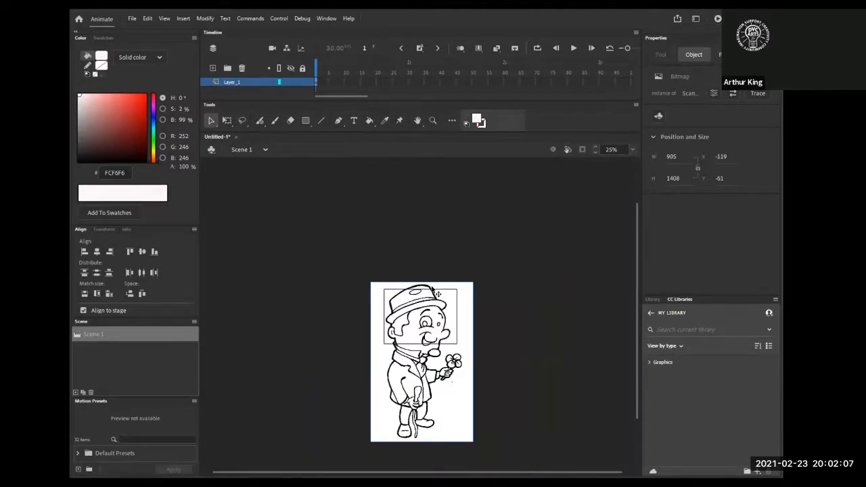
left_click(227, 121)
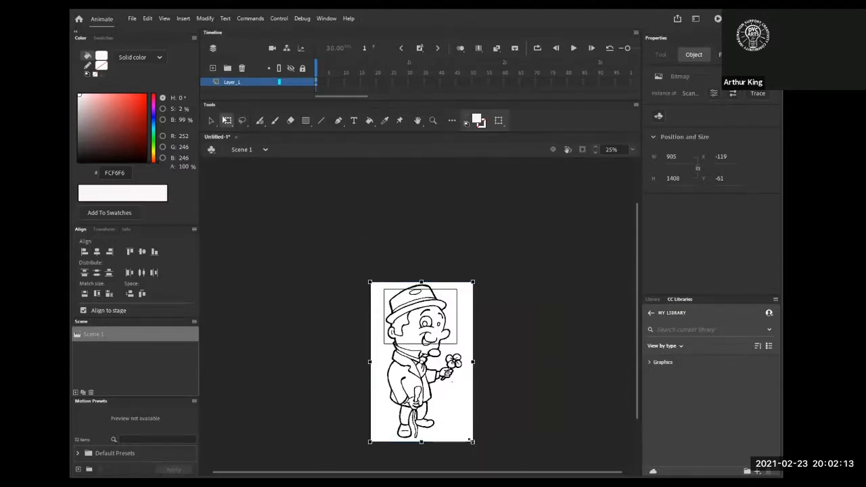
left_click_drag(470, 439, 426, 337)
key("ctrl+equal")
key("ctrl+equal")
key("ctrl+equal")
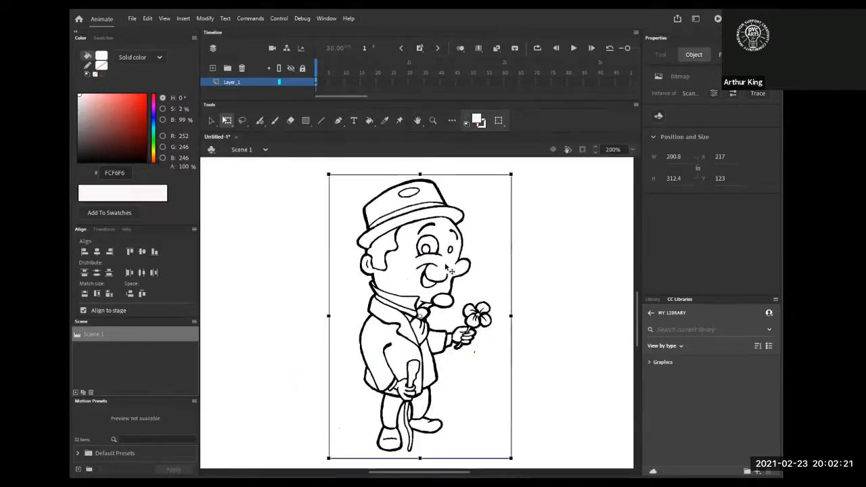
left_click_drag(417, 263, 416, 257)
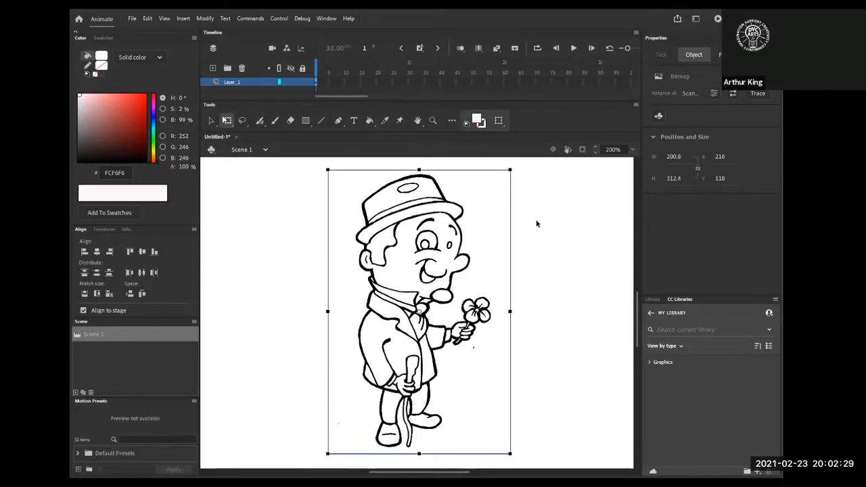
Step: Trace the bitmap with color threshold 100, minimum area 2 pixels, Normal corner threshold and Smooth curve fit, previewing it first
left_click(204, 19)
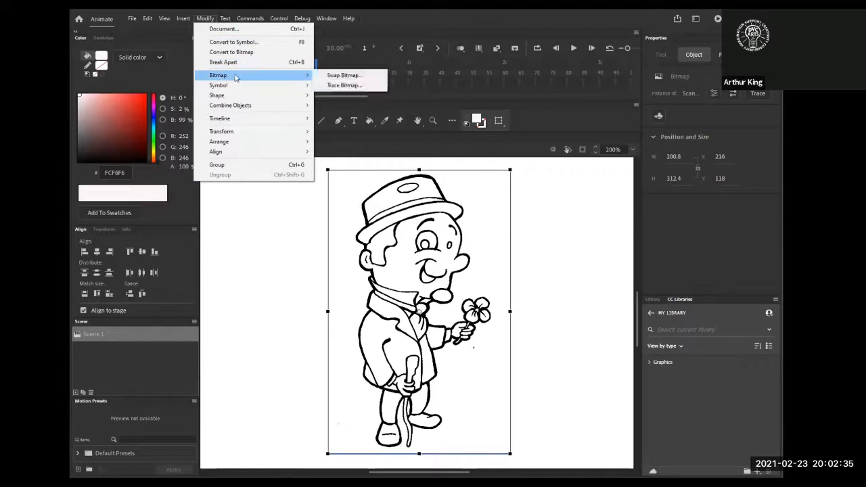
left_click(326, 86)
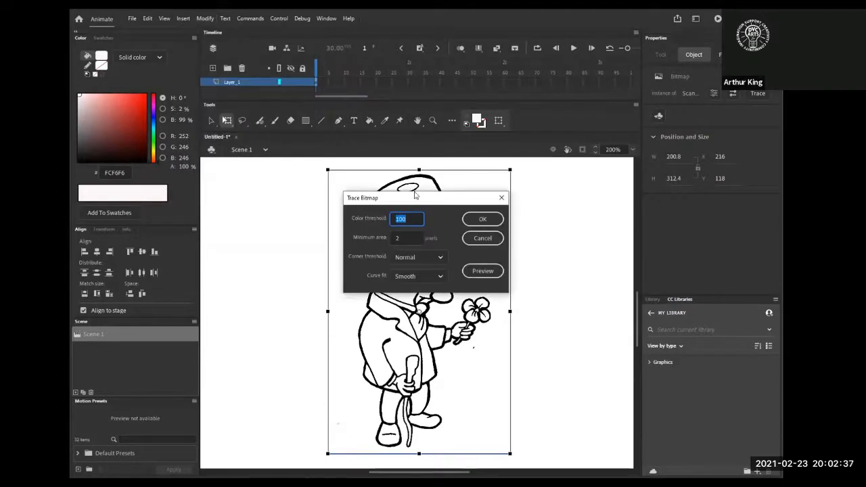
left_click_drag(417, 198, 604, 194)
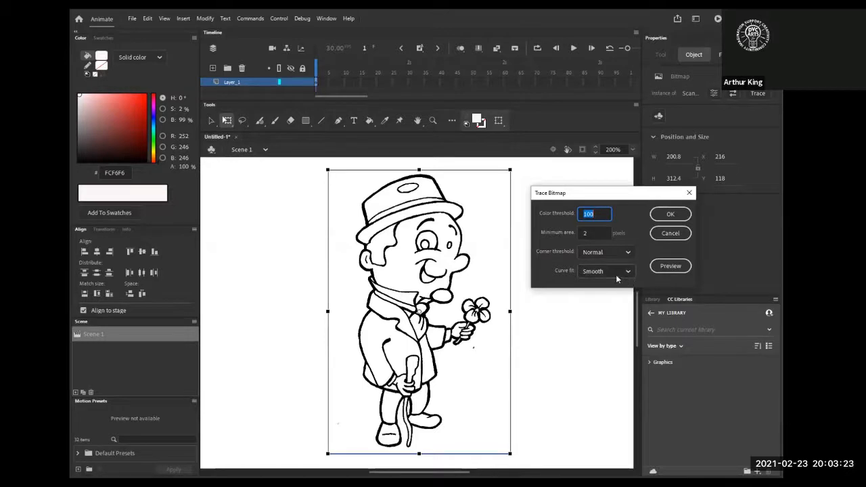
left_click(663, 267)
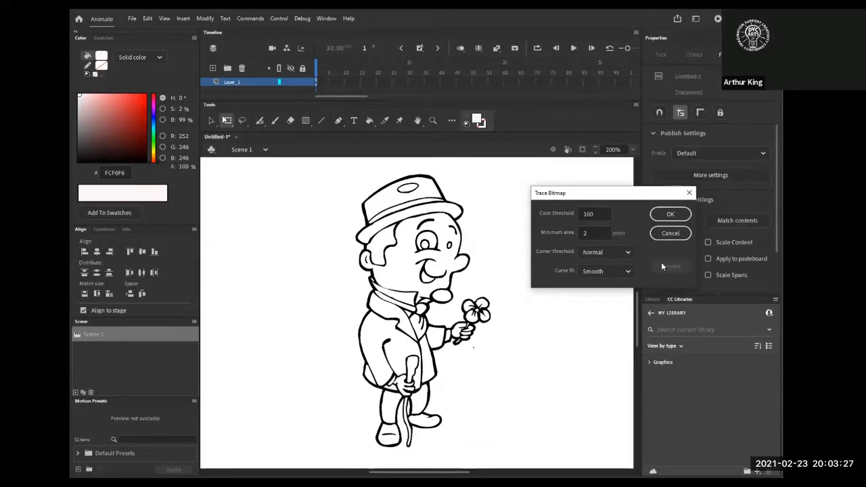
left_click(670, 215)
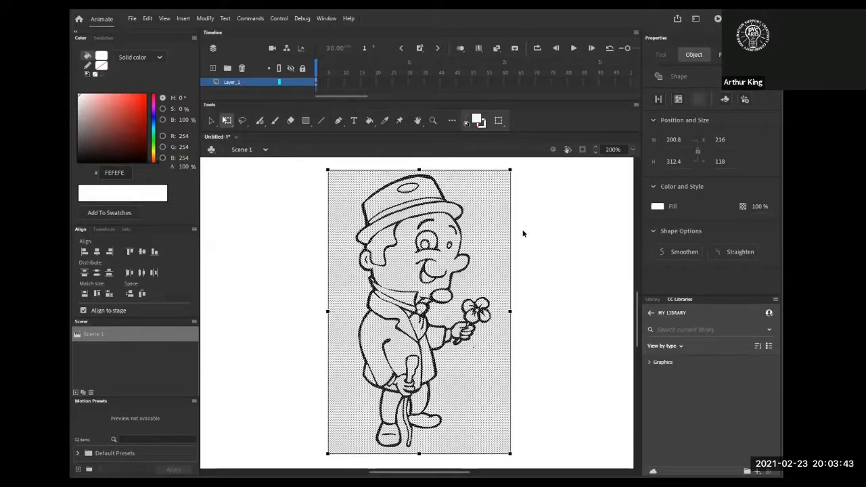
Step: Remove the white background area surrounding the traced figure
left_click(211, 120)
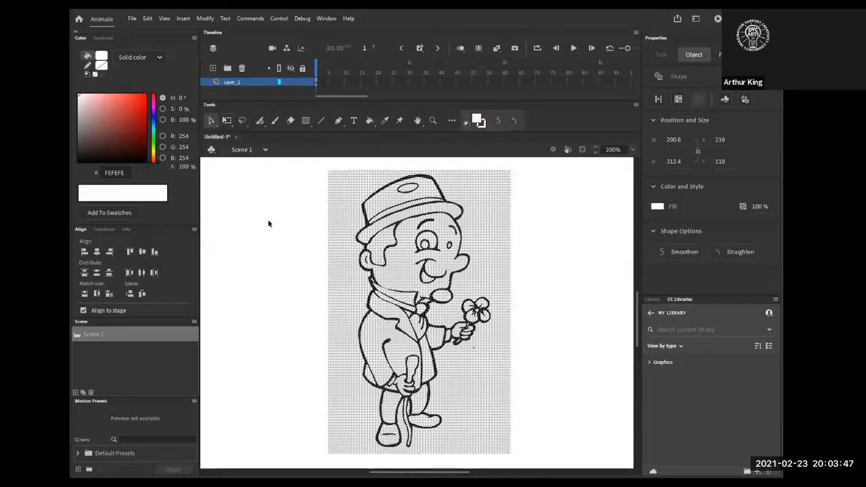
left_click(268, 222)
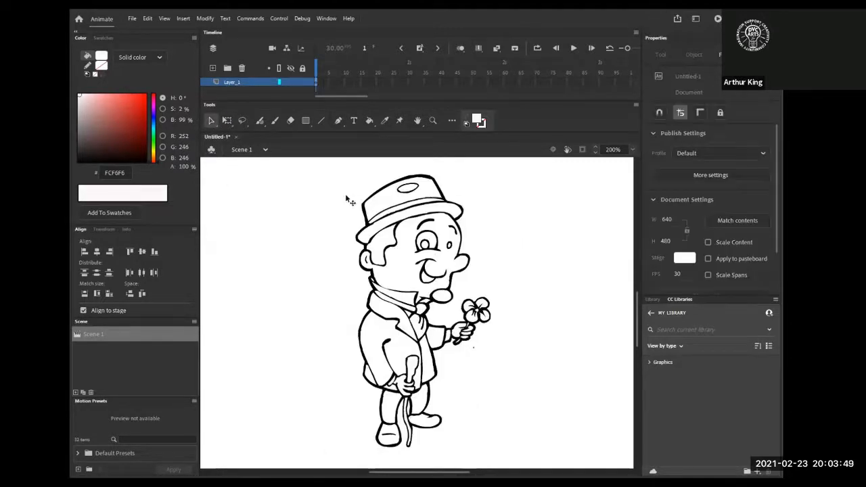
left_click(354, 293)
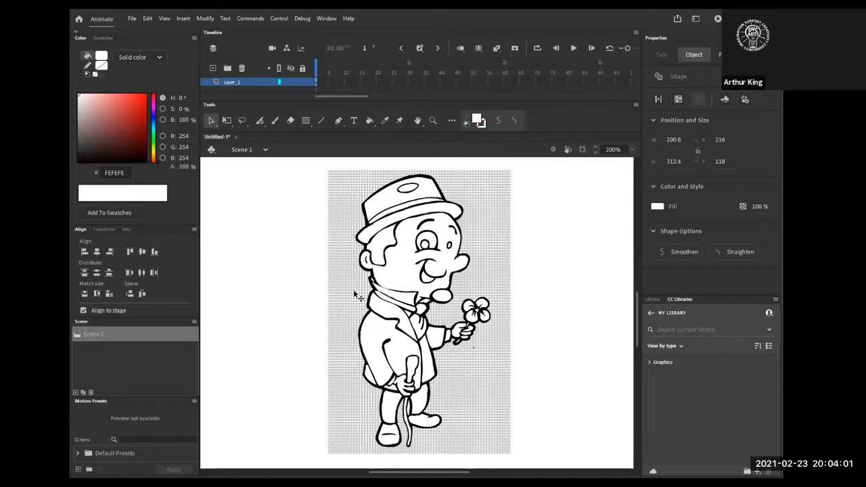
key("Escape")
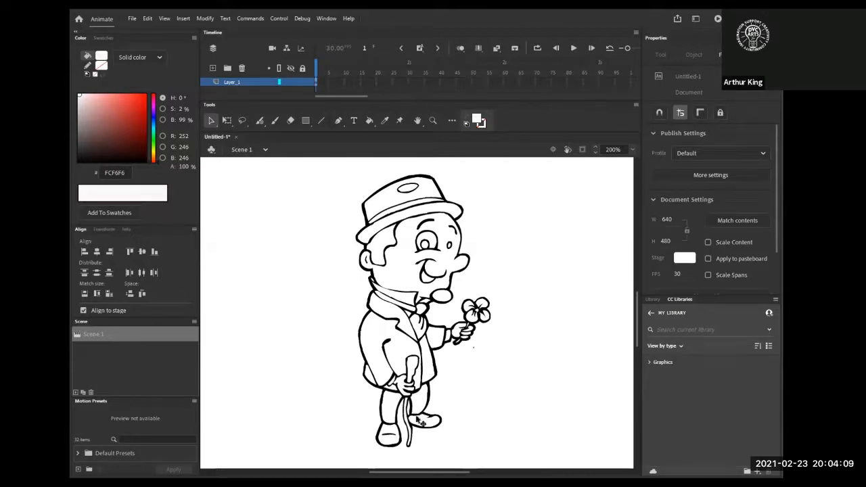
Step: Delete the leftover white fill in the narrow gap between the cane and the leg
key("ctrl+=")
key("ctrl+=")
key("ctrl+=")
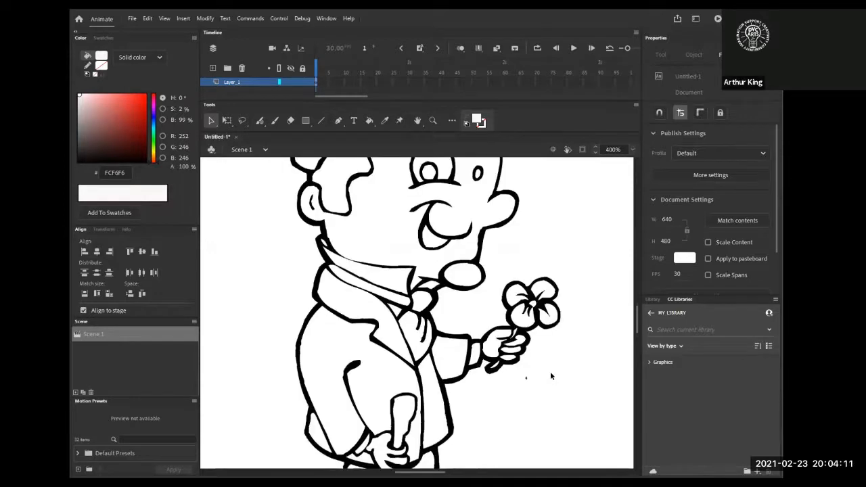
scroll(550, 371, "down", 10)
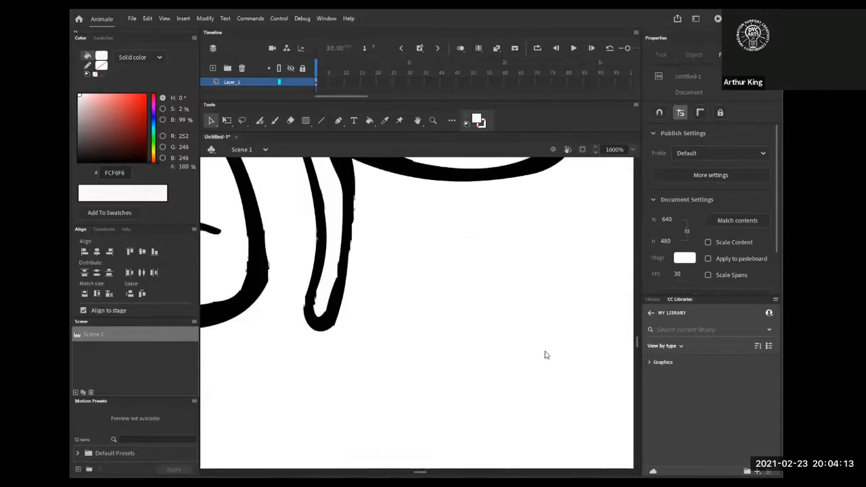
left_click(325, 293)
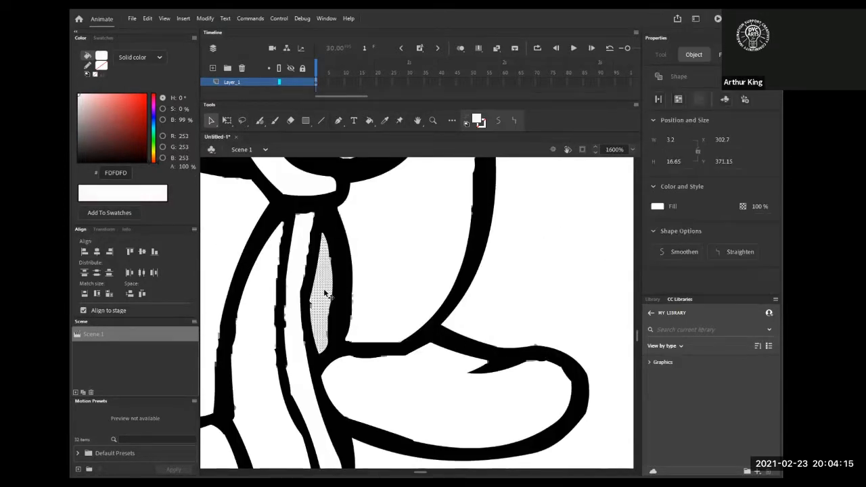
key("Delete")
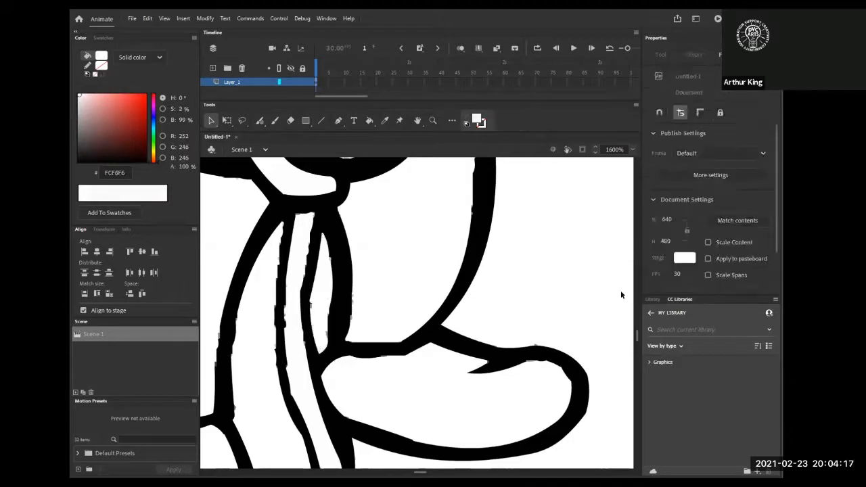
Step: Look over the whole traced figure from the hat down to the shoes
key("ctrl+minus")
key("ctrl+minus")
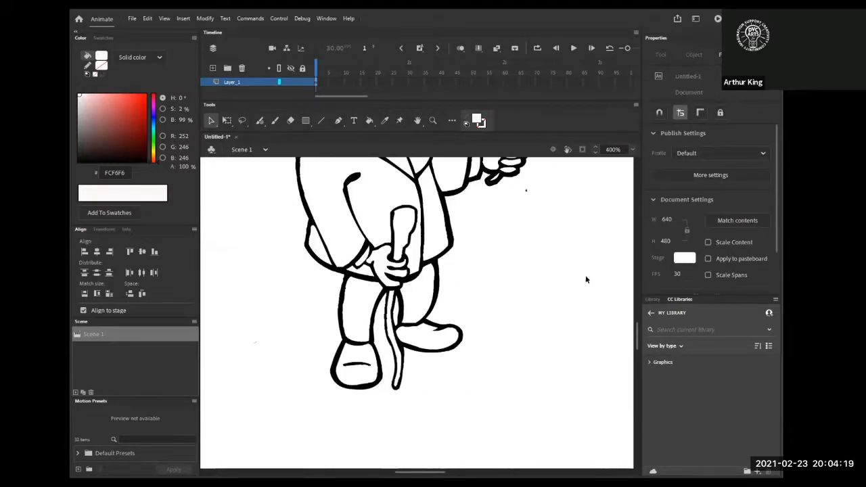
scroll(585, 275, "up", 6)
key("ctrl+minus")
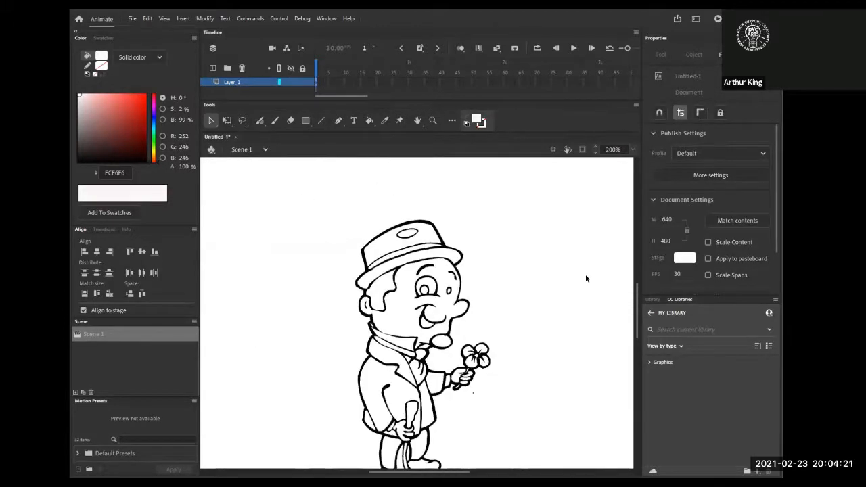
scroll(574, 287, "down", 2)
scroll(564, 298, "up", 2)
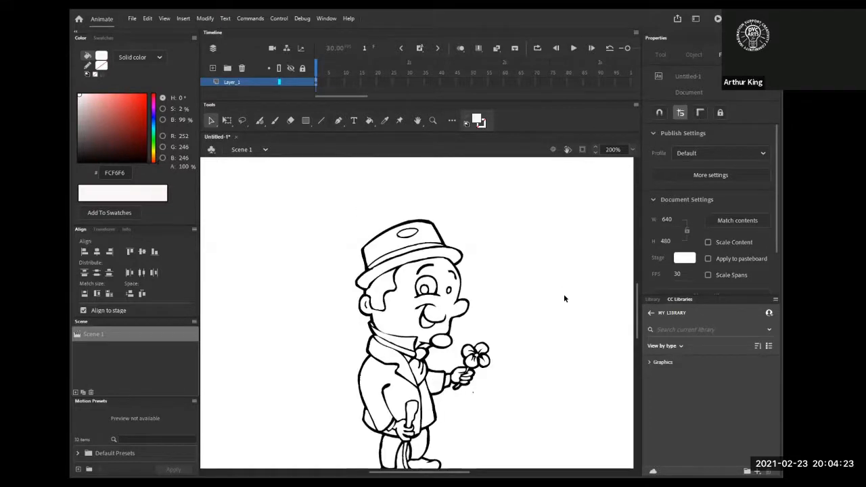
scroll(564, 297, "down", 2)
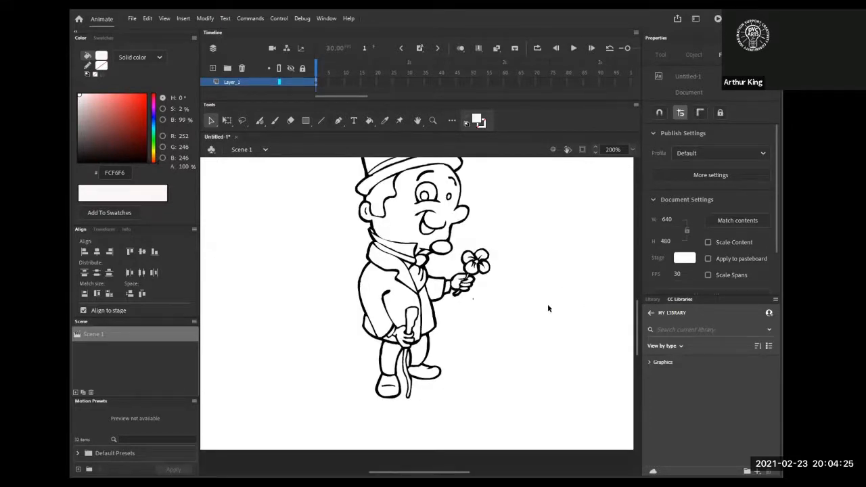
scroll(566, 300, "up", 2)
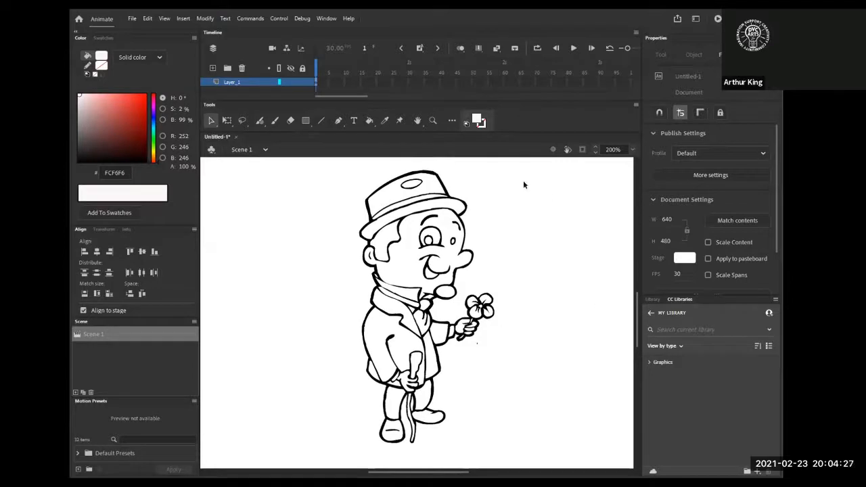
Step: Fill all parts of the leprechaun's jacket, including the collar, sleeves and lower hem, with green #00CC00 using the Paint Bucket
left_click(477, 121)
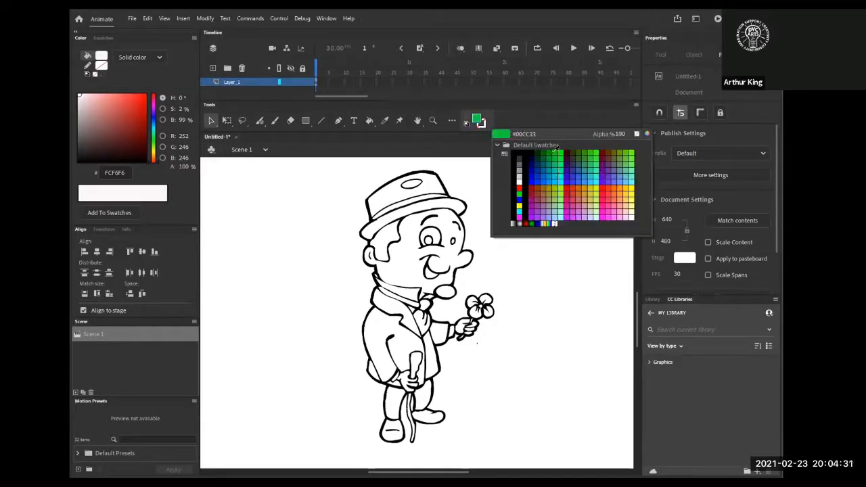
left_click(556, 150)
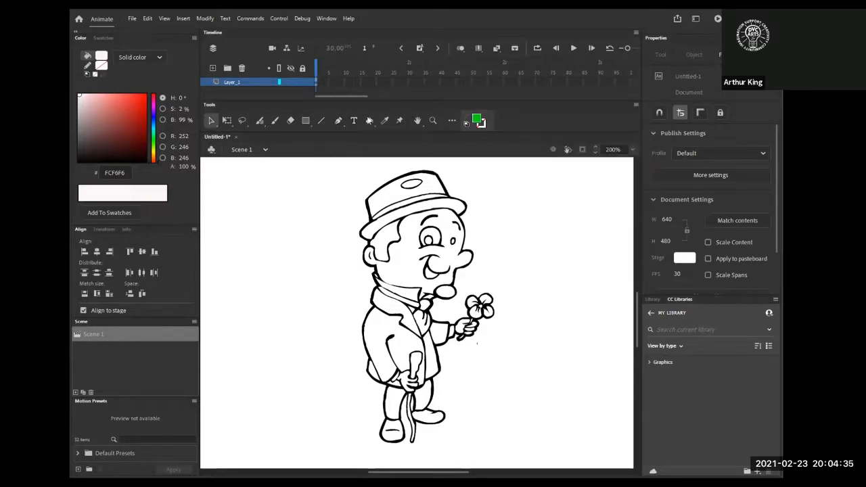
left_click(369, 121)
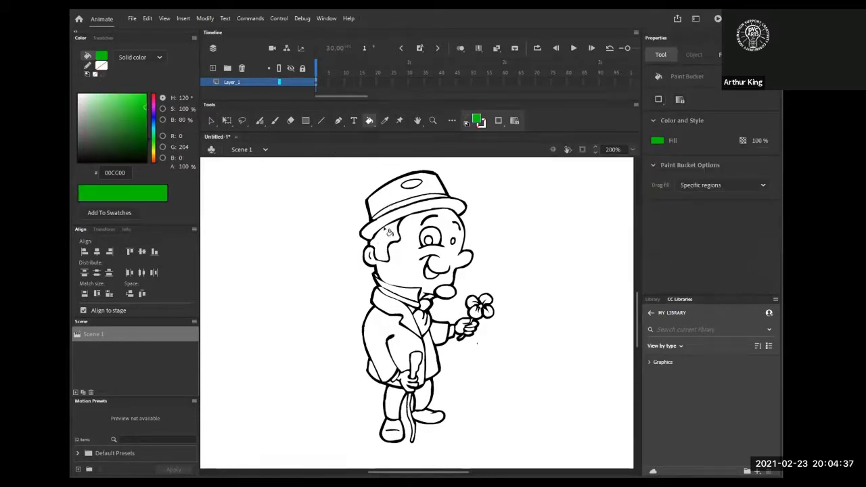
left_click(380, 333)
left_click(394, 311)
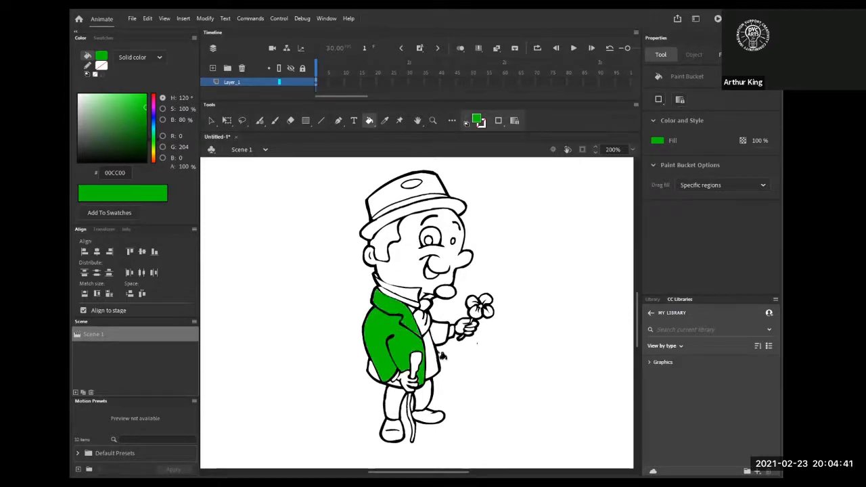
left_click(430, 355)
left_click(440, 335)
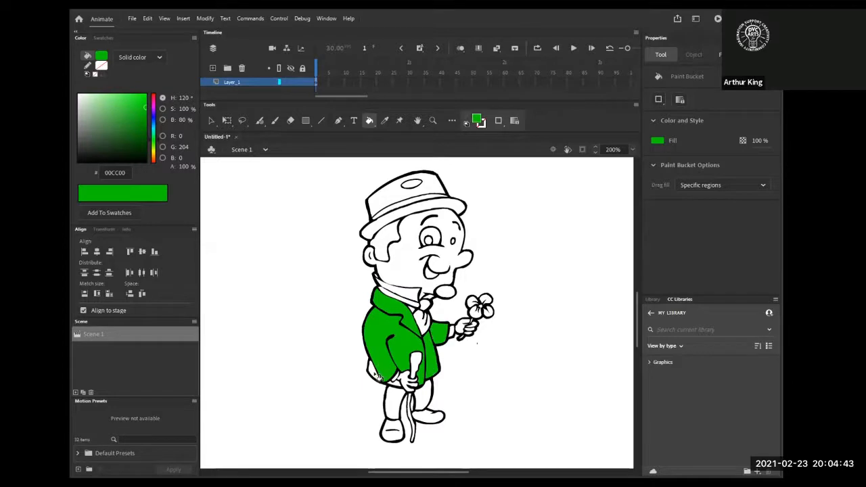
left_click(377, 374)
left_click(397, 383)
Step: Fill both trouser legs with teal green #009966
left_click(477, 120)
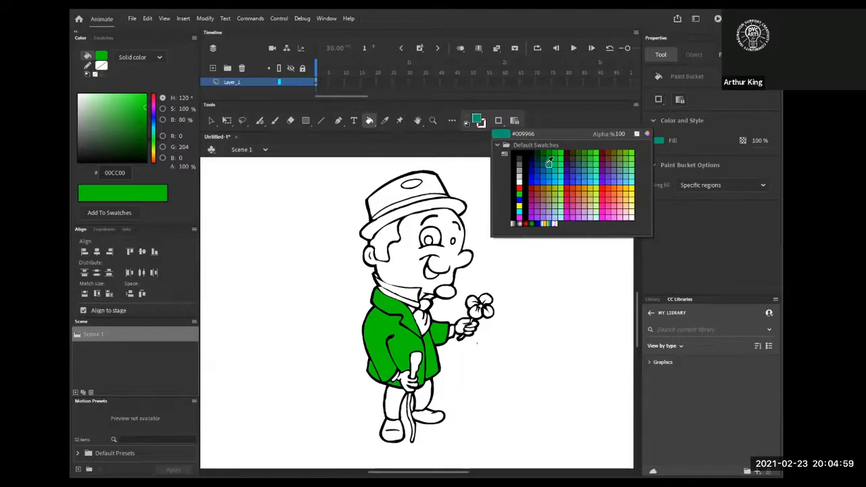
left_click(548, 162)
left_click(396, 399)
left_click(426, 397)
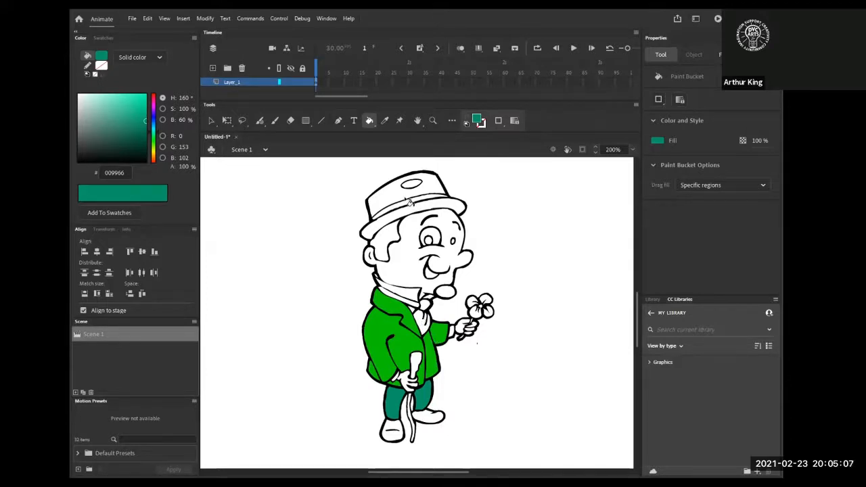
Step: Fill the hat's crown and brim with bright green #00FF66 using the Paint Bucket
left_click(476, 119)
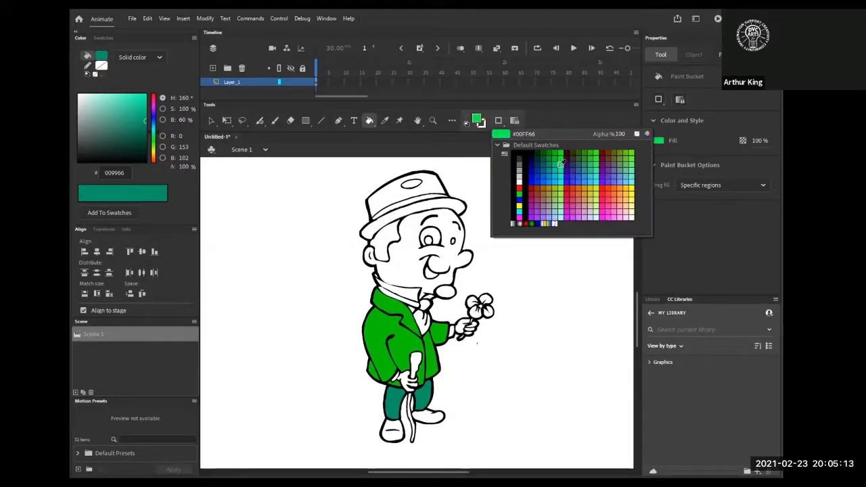
left_click(561, 163)
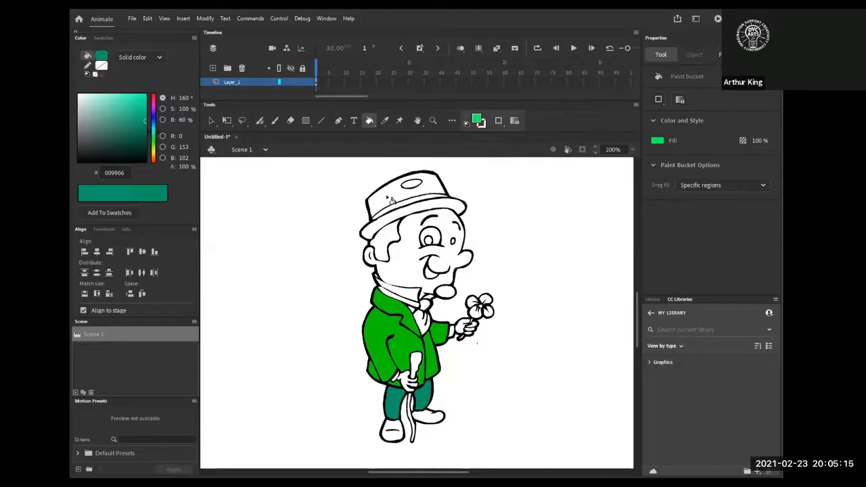
left_click(391, 200)
left_click(390, 221)
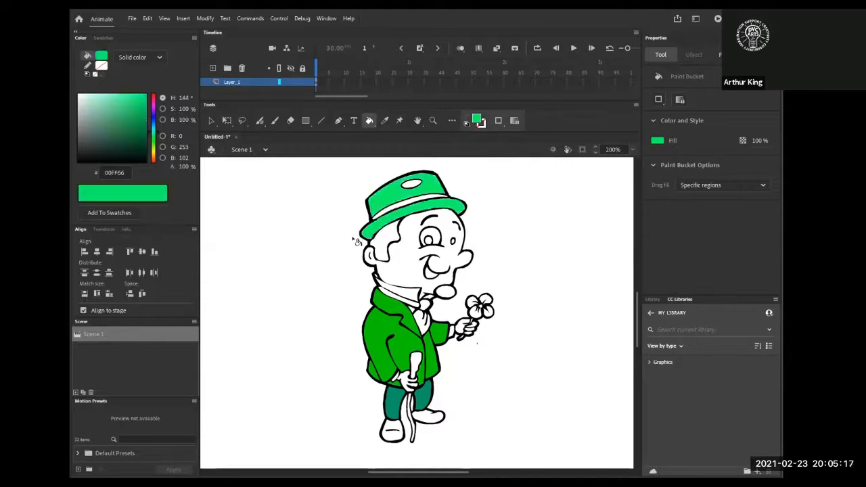
Step: Sample the jacket's green #00CC00 with the Eyedropper and fill the hat's crown and brim with it
left_click(477, 119)
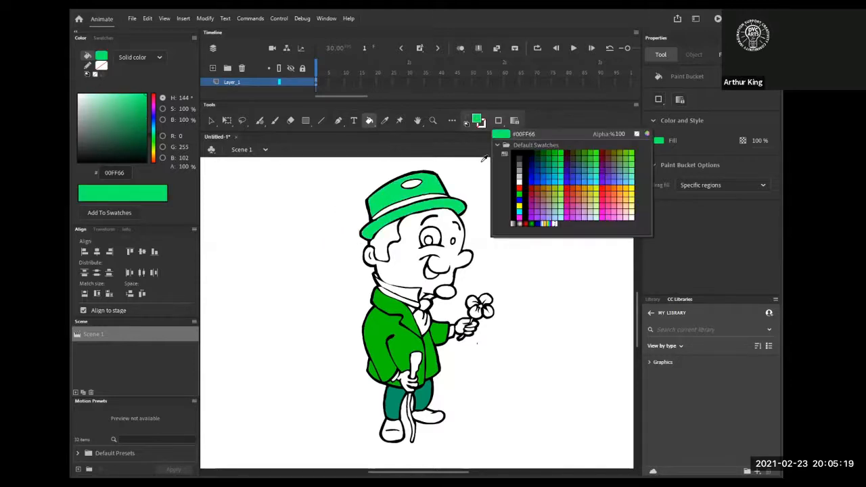
left_click(384, 121)
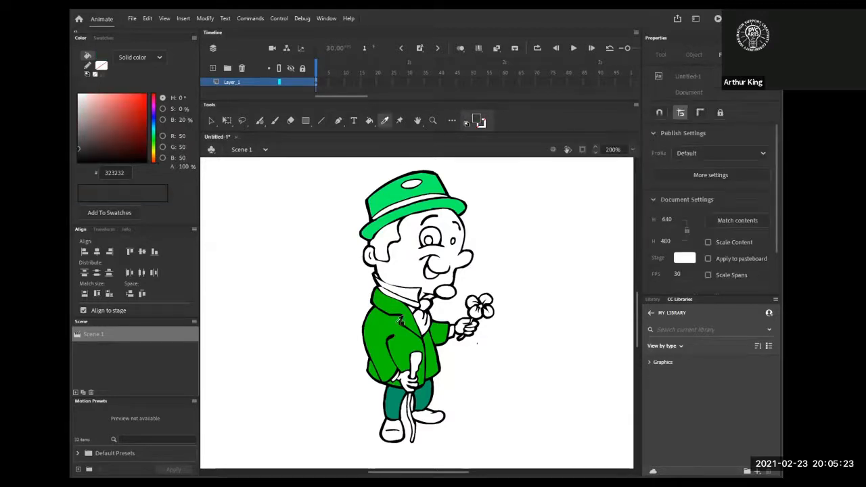
key("k")
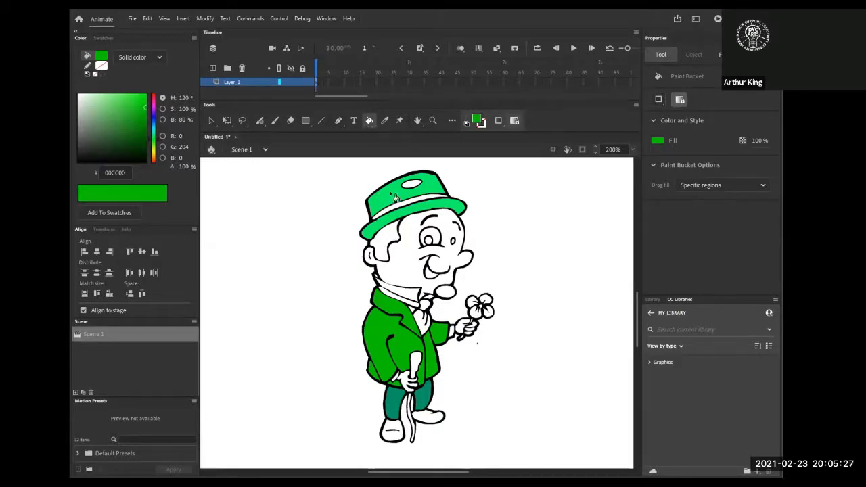
left_click(429, 201)
left_click(429, 209)
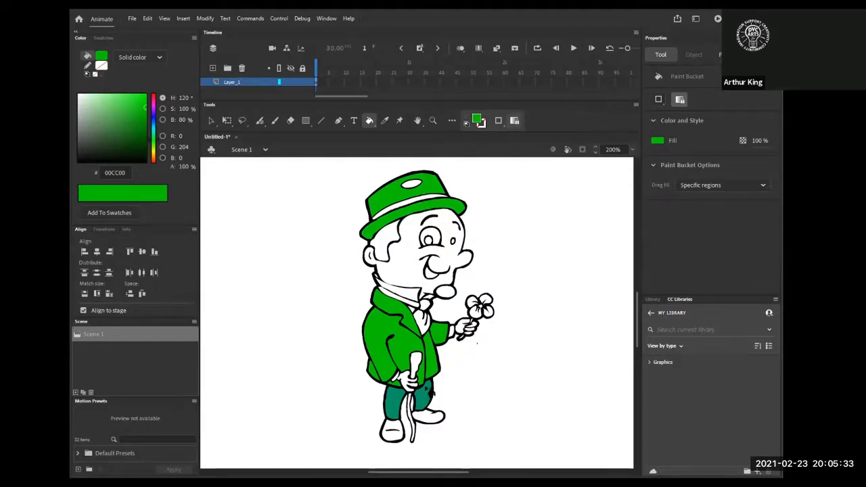
Step: Sample the trousers' teal #009966 and fill the hat band and the oval on the hat's crown with it
left_click(384, 122)
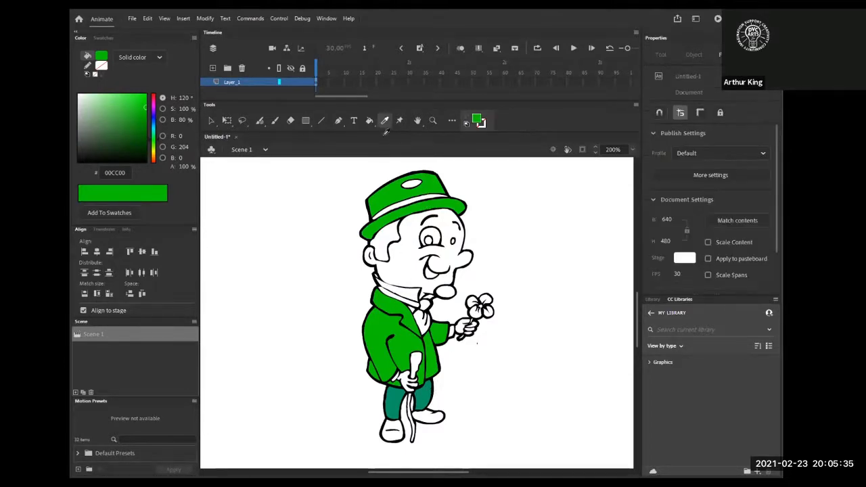
left_click(428, 397)
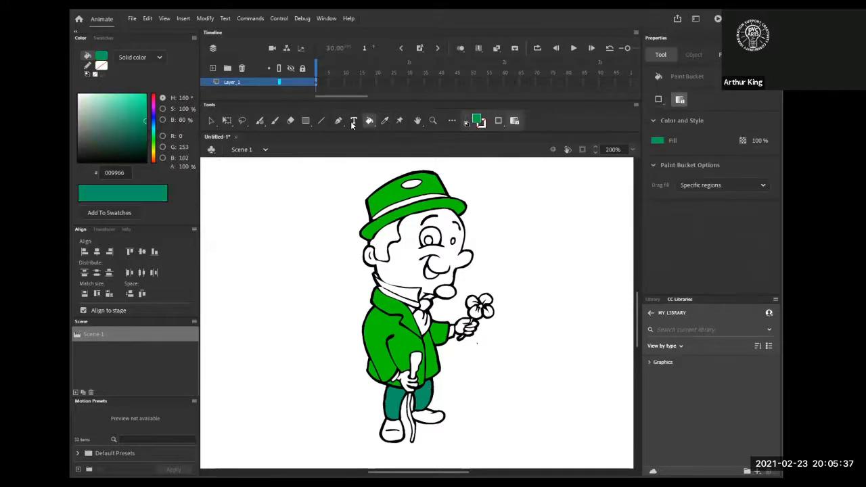
left_click(414, 202)
left_click(411, 186)
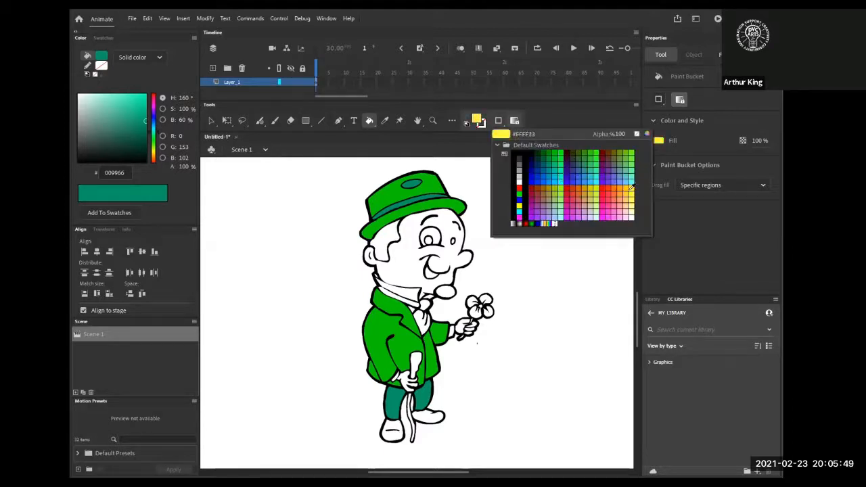
Step: Fill the leprechaun's hair and beard with yellow #FFCC00
left_click(628, 184)
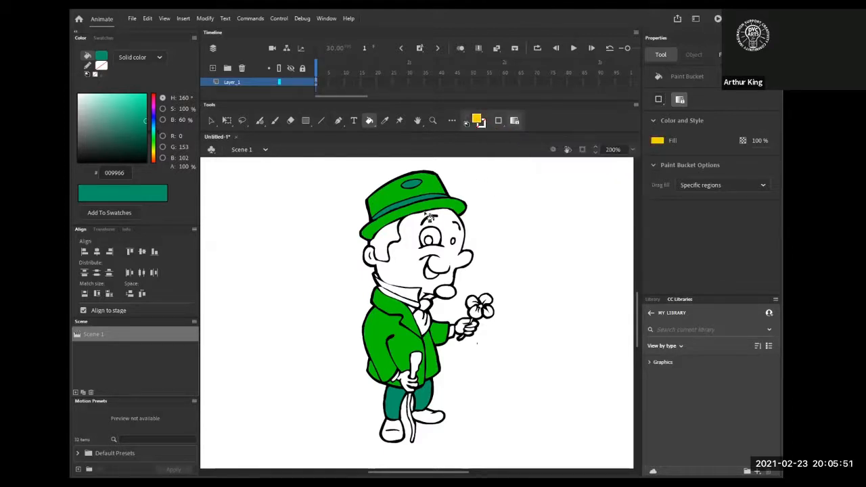
left_click(383, 260)
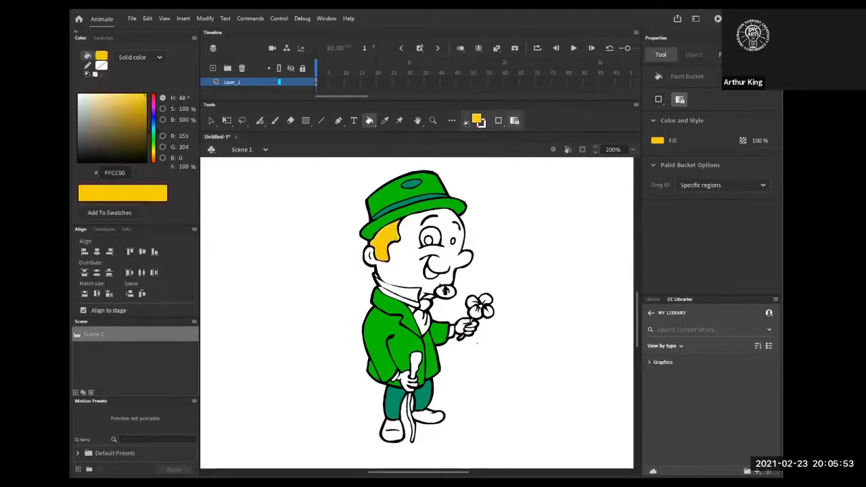
left_click(445, 291)
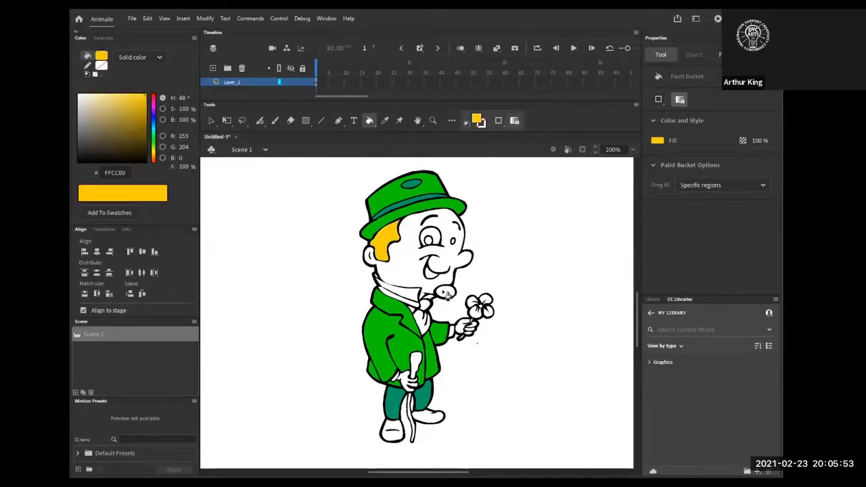
Step: Recolor the leprechaun's hair and beard with orange #FF9900
left_click(478, 121)
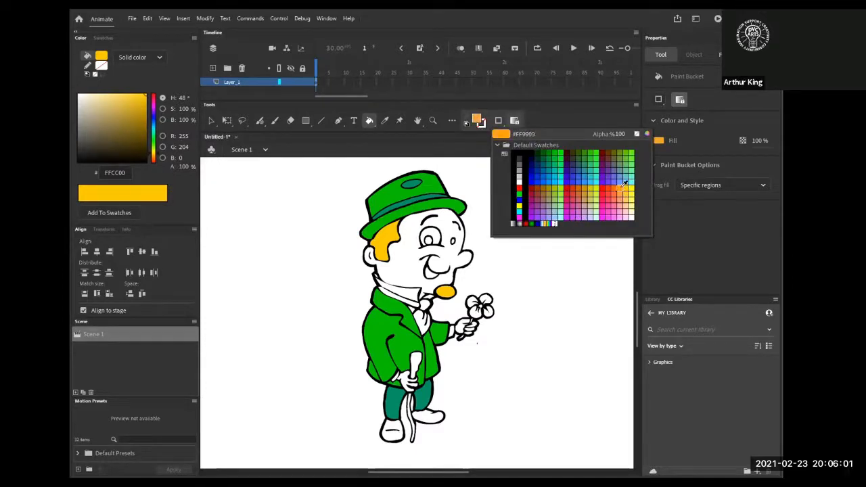
left_click(623, 184)
left_click(389, 239)
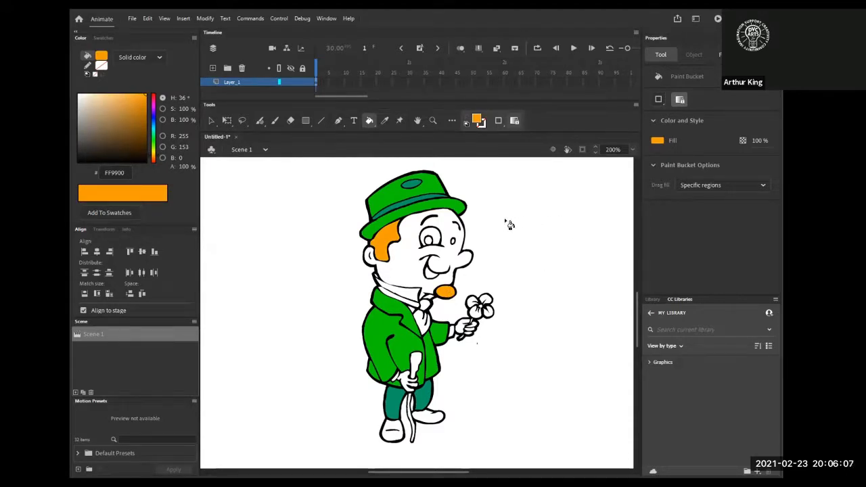
Step: Fill the pupils of both eyes with dark green #006633
left_click(477, 119)
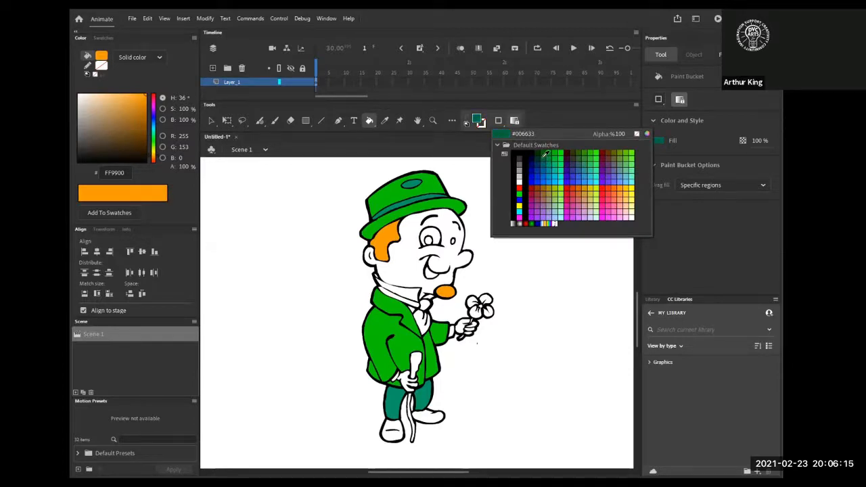
left_click(545, 156)
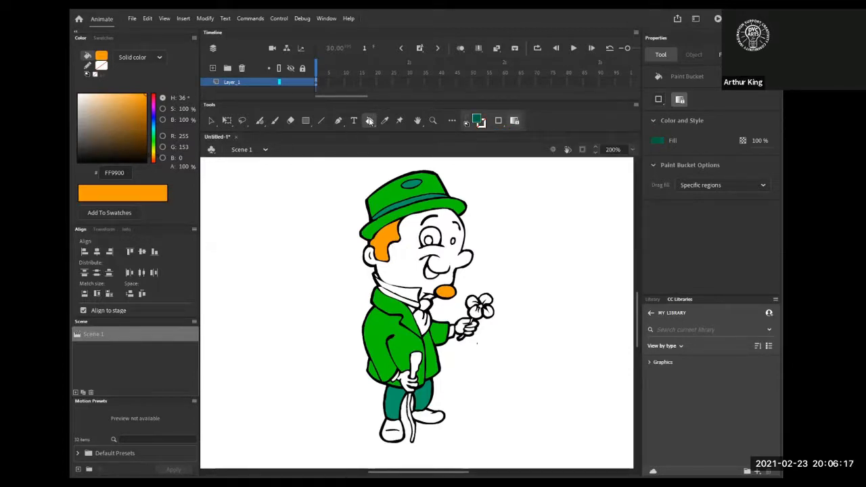
left_click(429, 239)
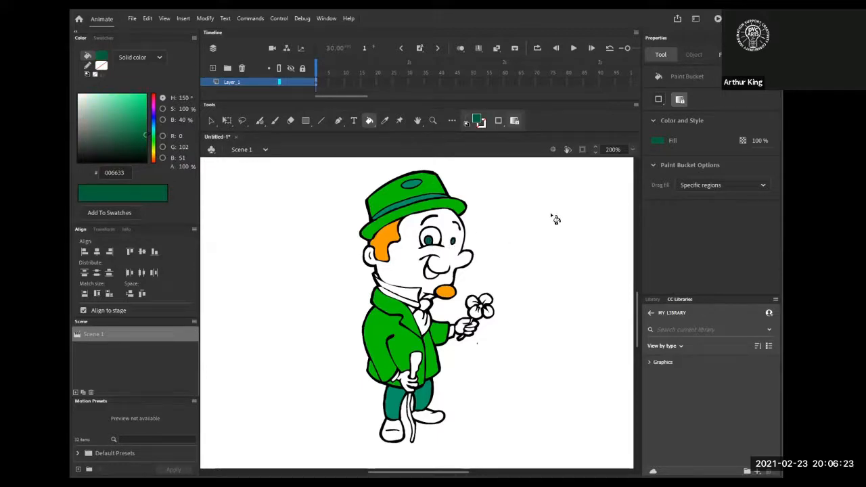
Step: Mix a custom light peach skin color #FADDBB and fill the face, ear and both hands with it
left_click(476, 119)
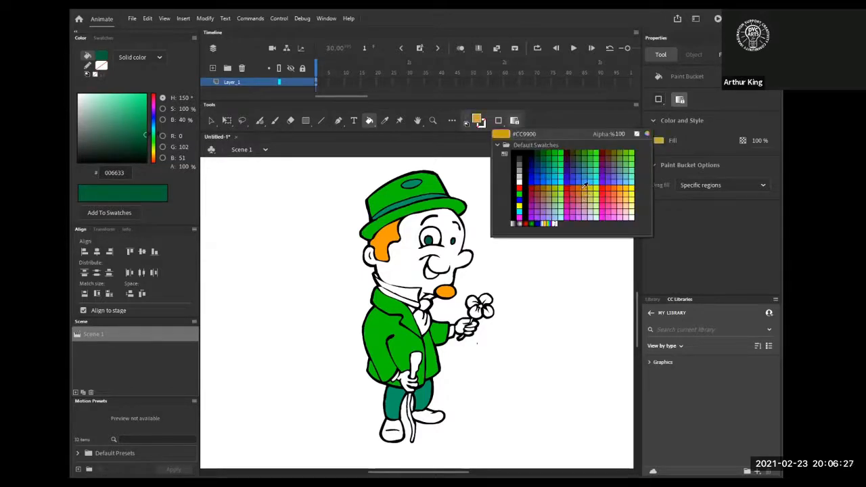
left_click(629, 186)
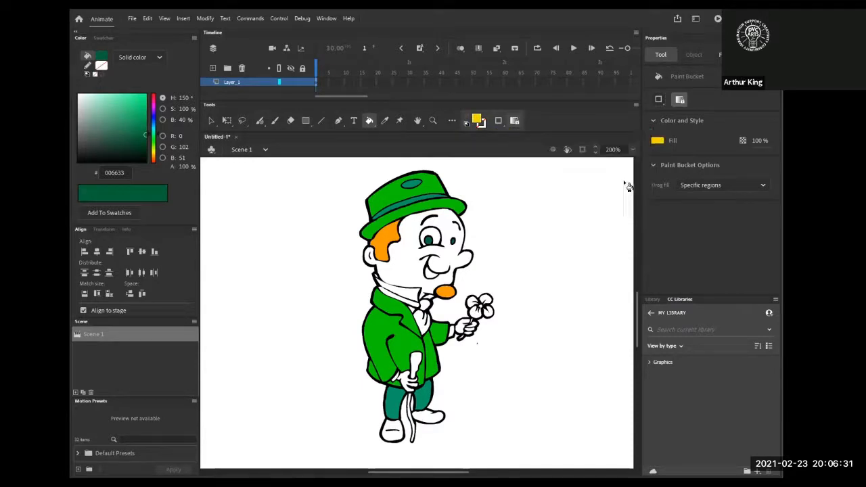
left_click(477, 120)
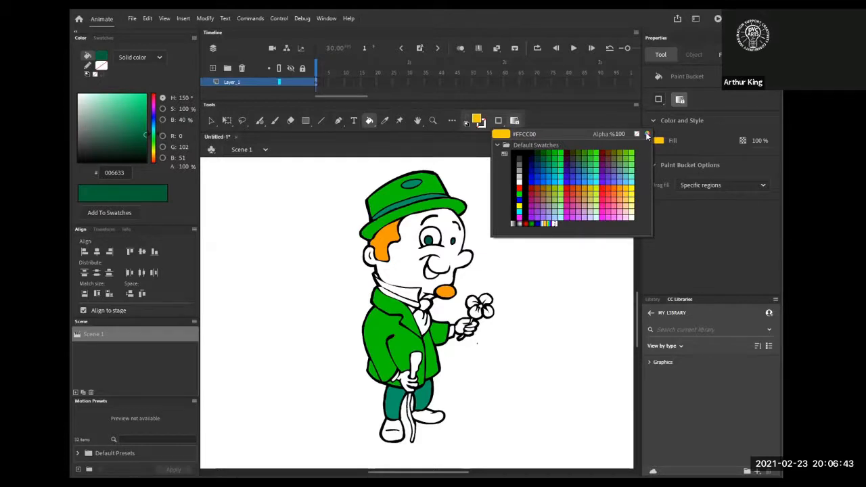
left_click(646, 134)
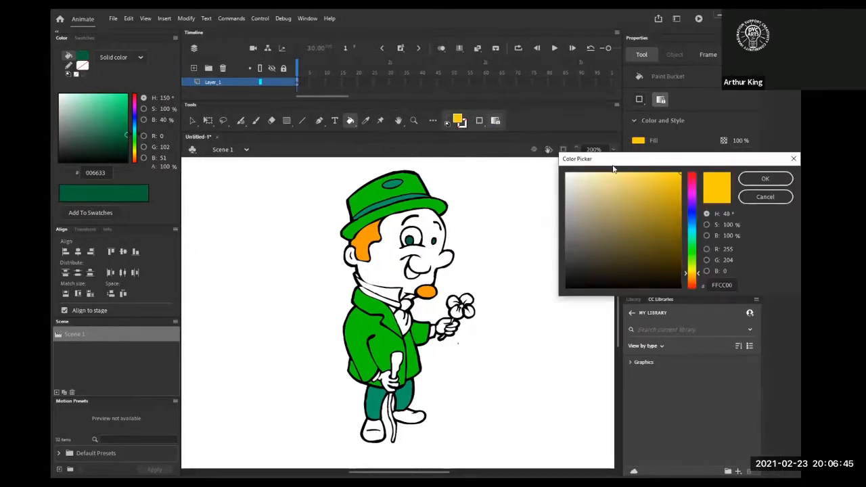
left_click_drag(609, 161, 565, 155)
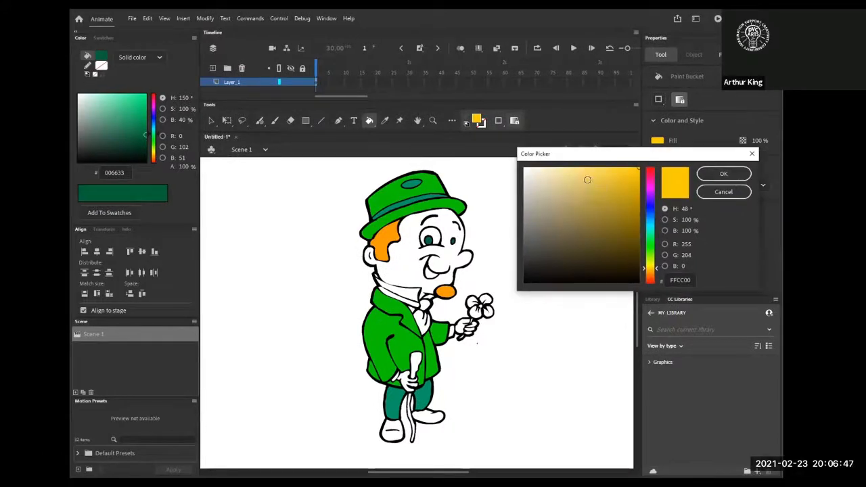
left_click(591, 245)
left_click(559, 194)
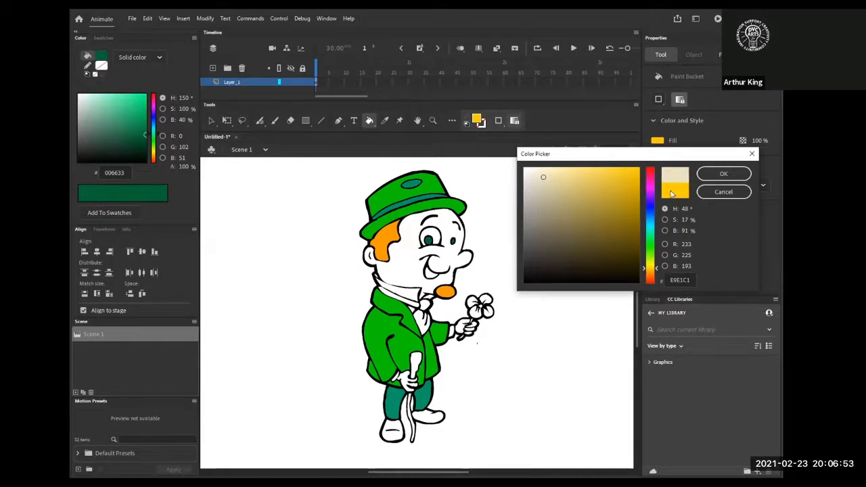
left_click_drag(606, 181, 540, 174)
left_click_drag(655, 270, 656, 274)
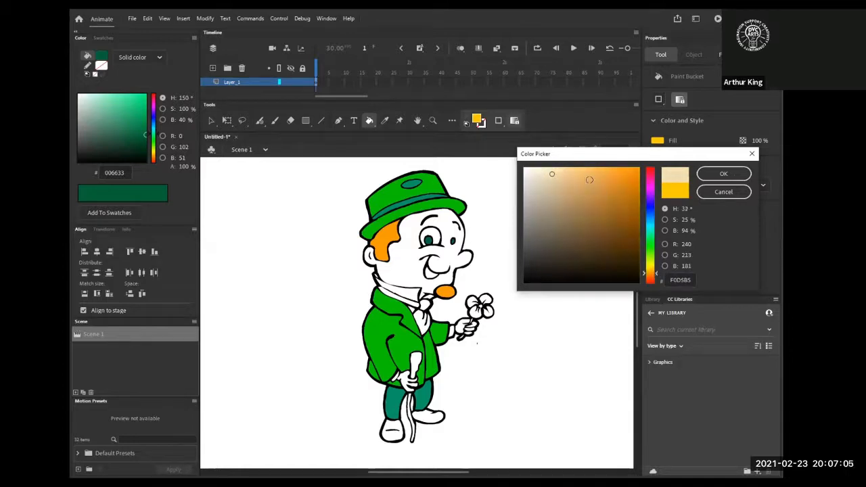
mouse_move(555, 173)
left_mouse_down()
mouse_move(546, 179)
mouse_move(554, 169)
left_mouse_up()
left_click(707, 173)
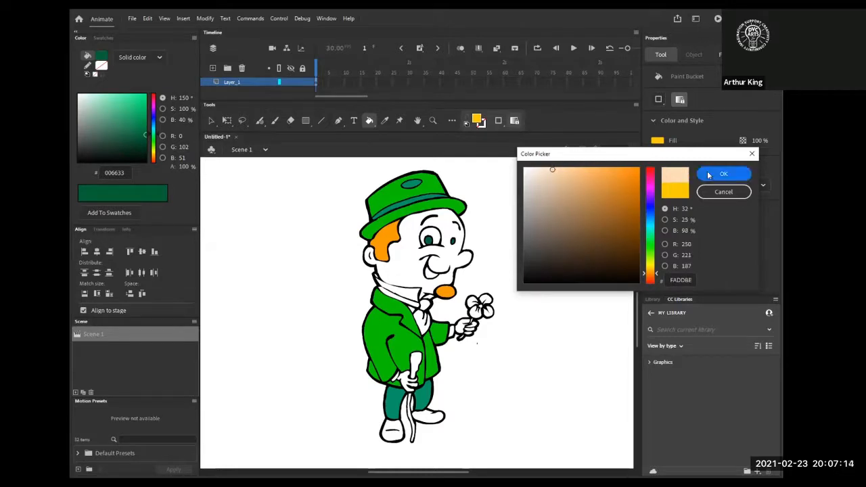
left_click(415, 261)
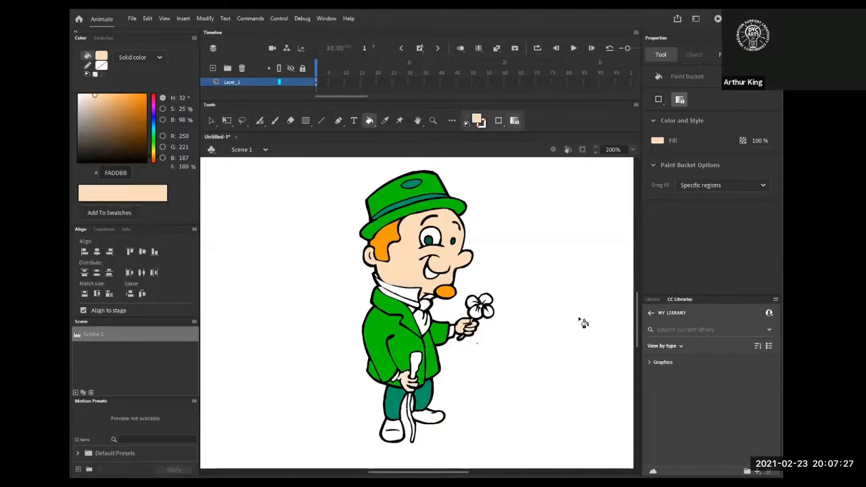
Step: Mix a custom off-white #FBFBF1 as the Paint Bucket's fill color
left_click(477, 121)
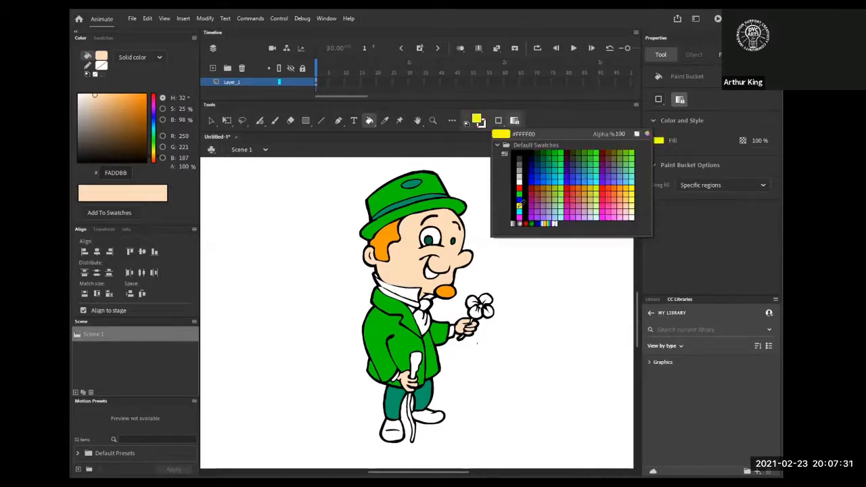
left_click(520, 204)
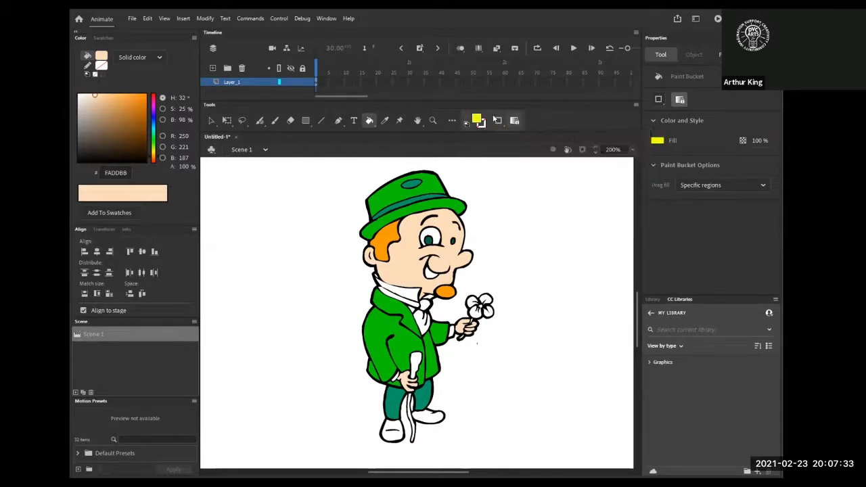
left_click(477, 121)
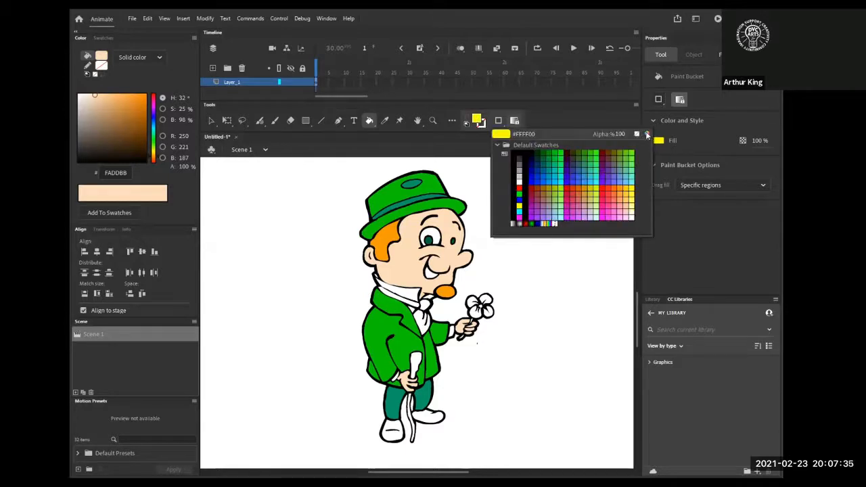
left_click(645, 133)
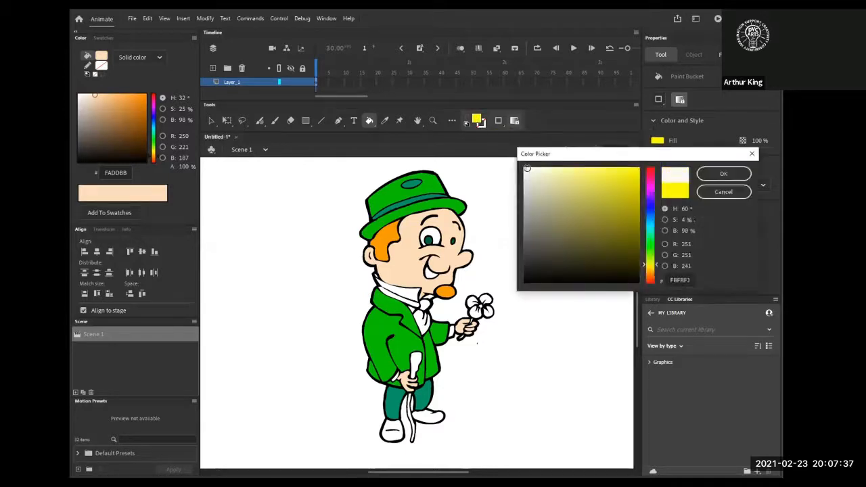
left_click(723, 174)
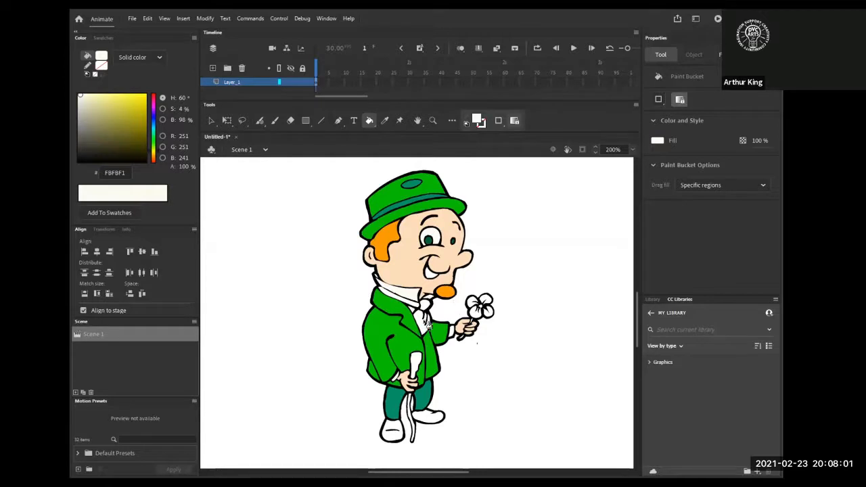
Step: Fill the necktie's knot, tails and band under the collar with olive green #669900
left_click(477, 120)
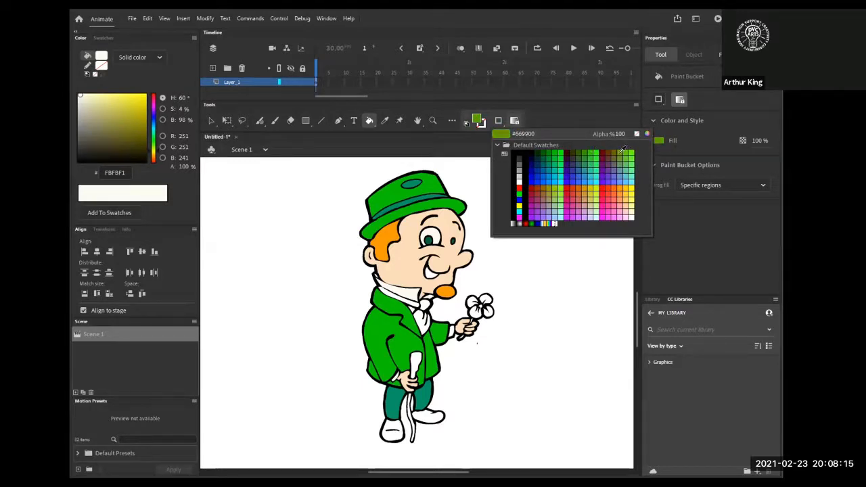
left_click(622, 150)
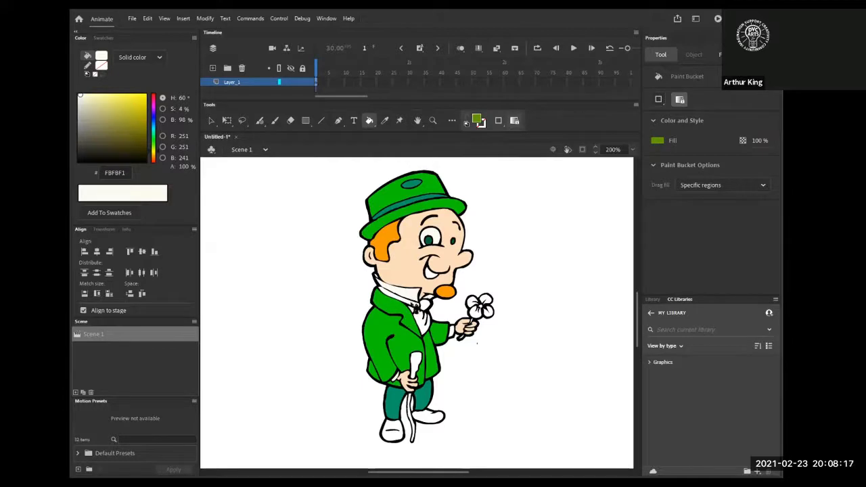
left_click(426, 308)
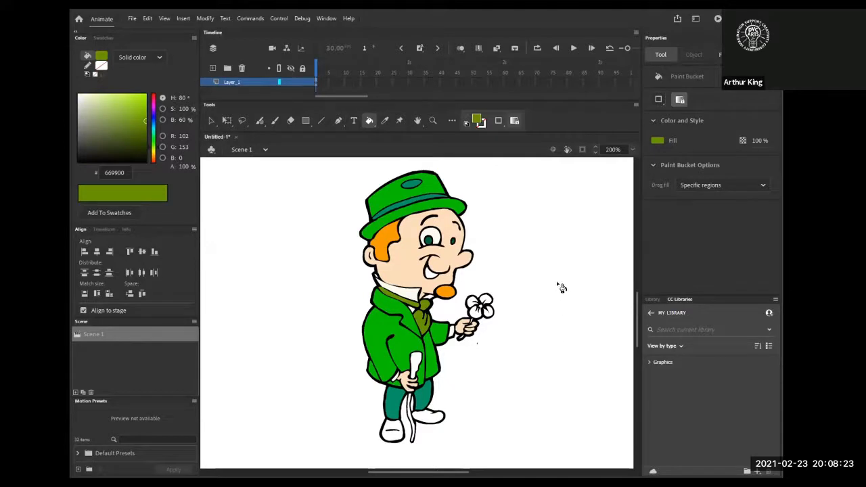
Step: Fill all four leaves of the clover with bright green #00FF00
left_click(480, 122)
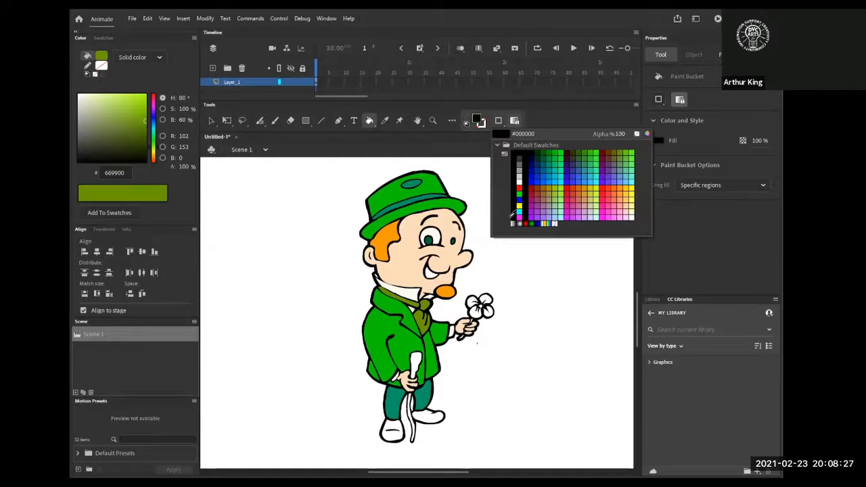
left_click(561, 150)
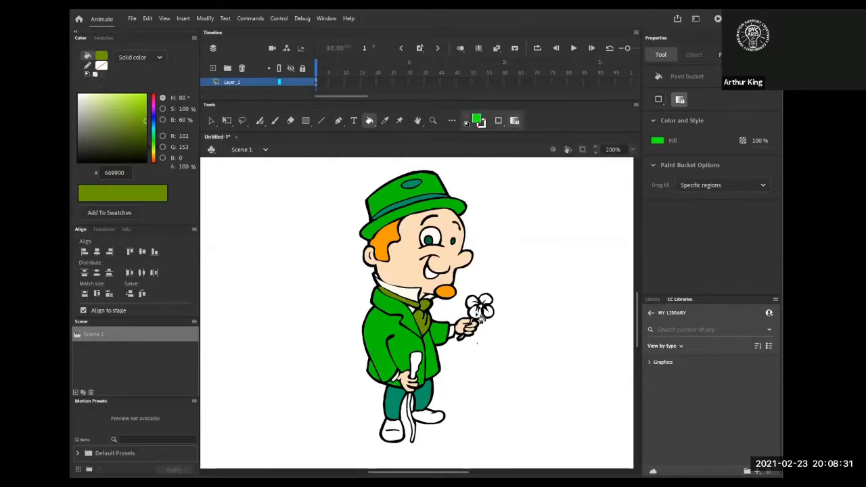
left_click(471, 302)
left_click(476, 313)
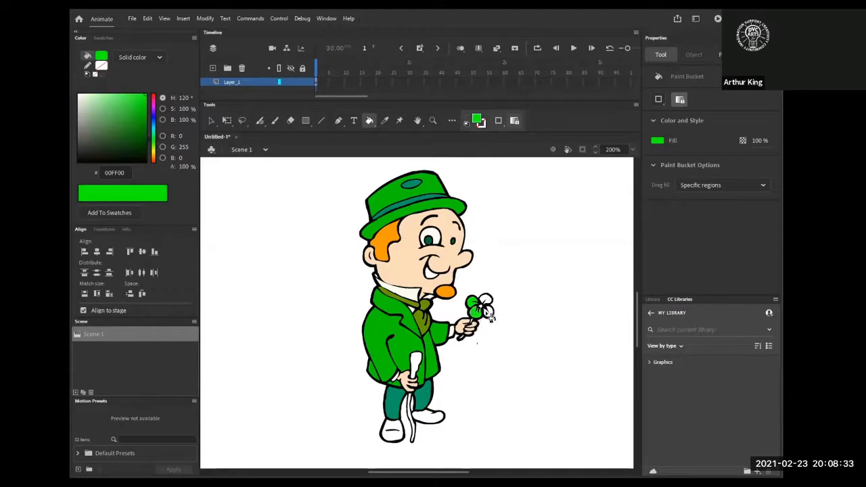
left_click(486, 311)
left_click(487, 300)
Step: Mix a custom dark reddish-brown fill color #5F2C2C and fill the open mouth with it
left_click(478, 121)
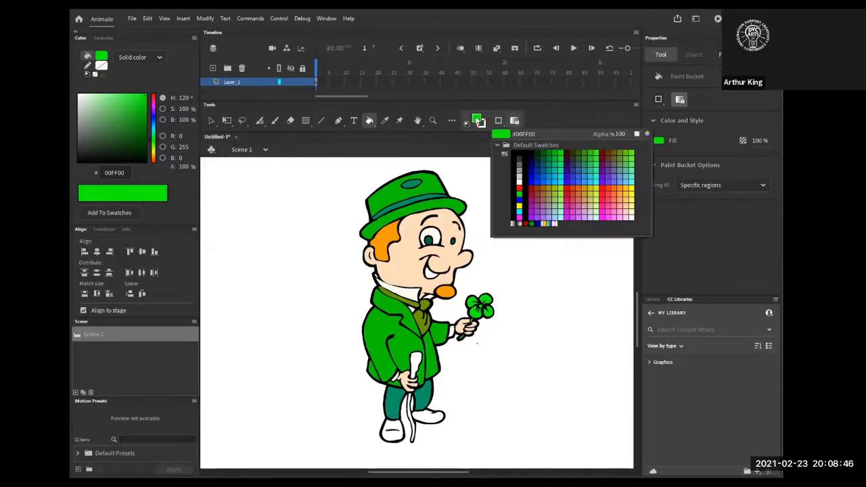
left_click(521, 184)
left_click(476, 121)
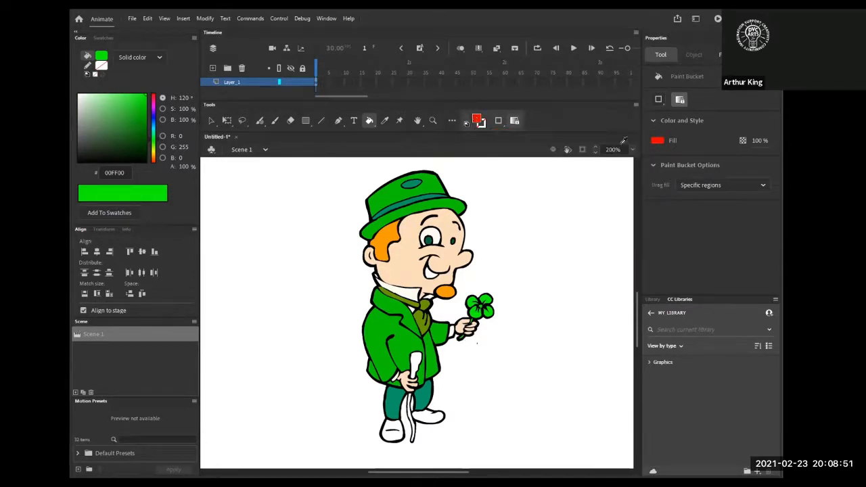
left_click(645, 133)
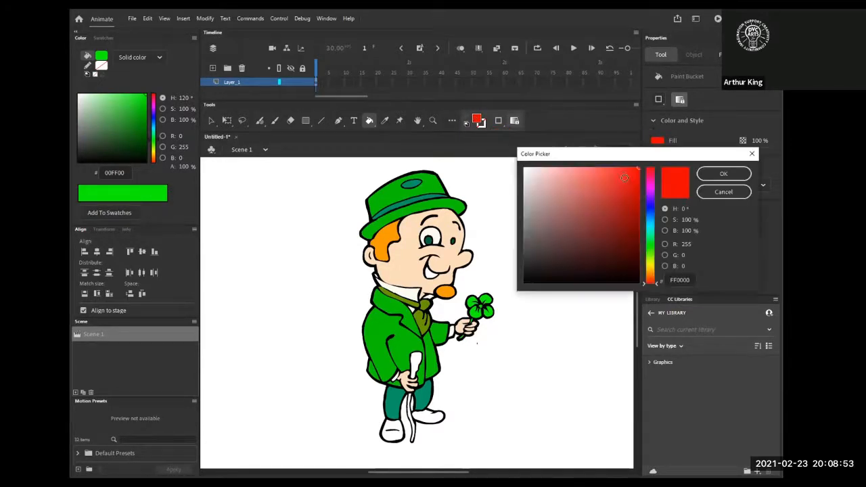
left_click(616, 218)
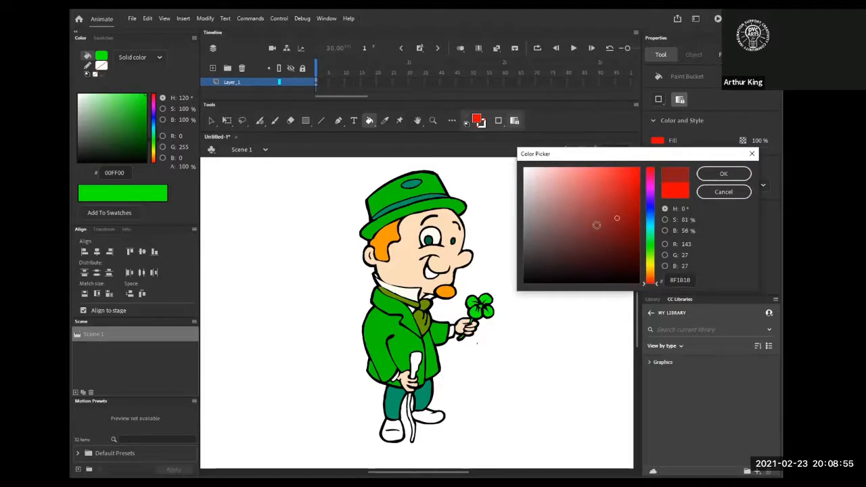
left_click(595, 225)
left_click(586, 239)
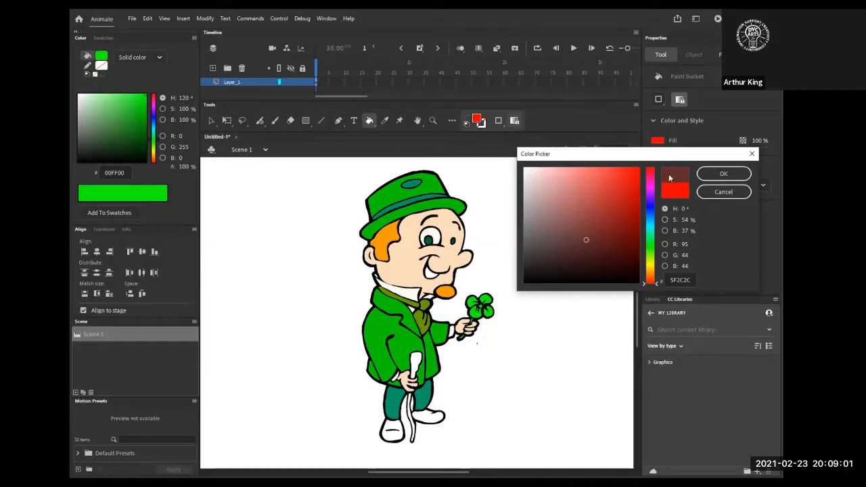
left_click(722, 174)
left_click(434, 276)
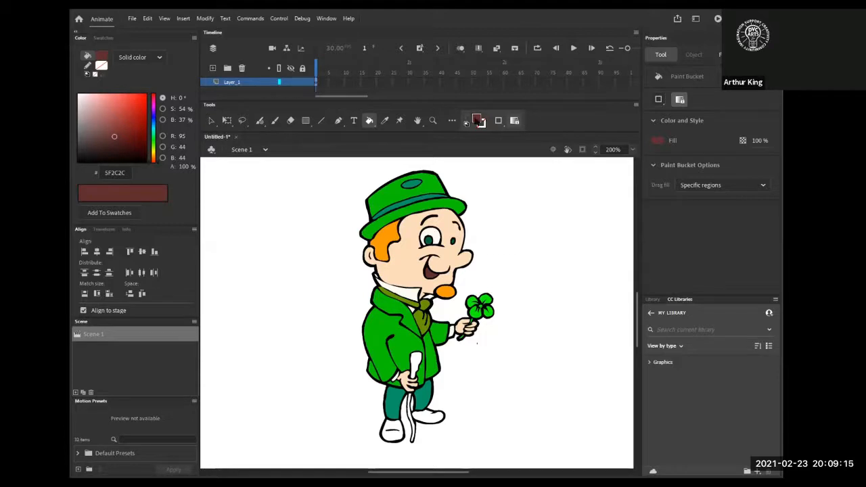
Step: Fill the cane's handle and its lower shaft with golden brown #CC9900
left_click(477, 121)
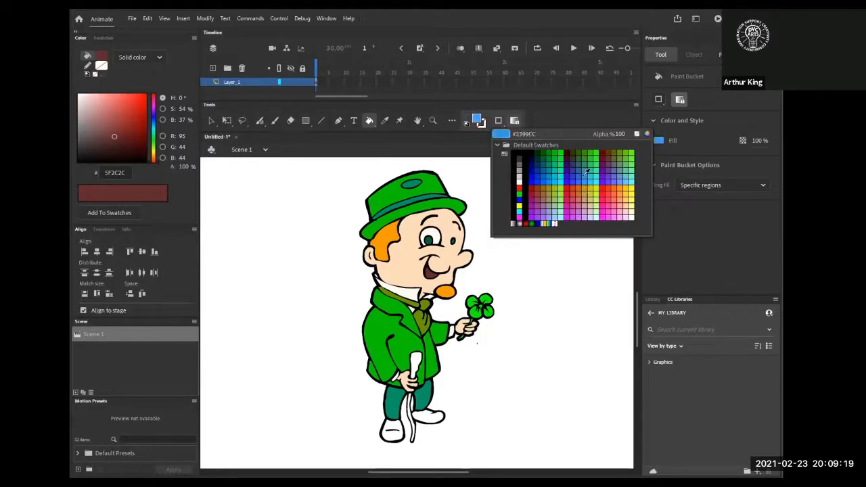
left_click(585, 184)
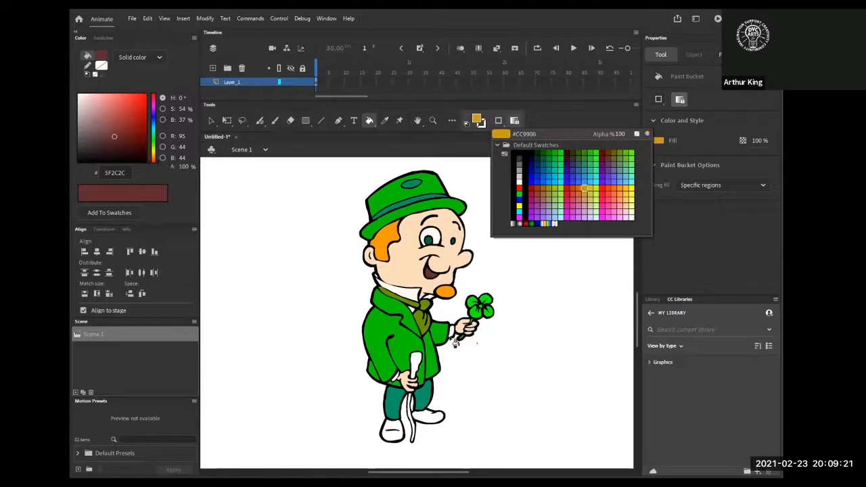
left_click(418, 369)
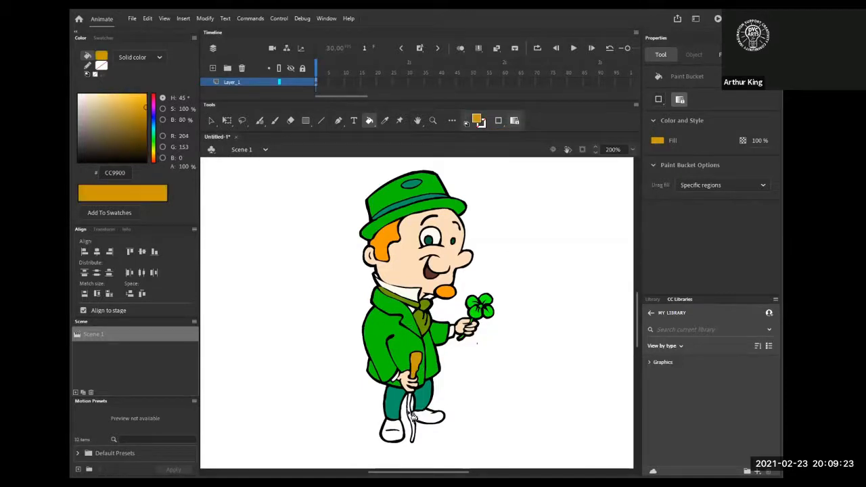
left_click(410, 416)
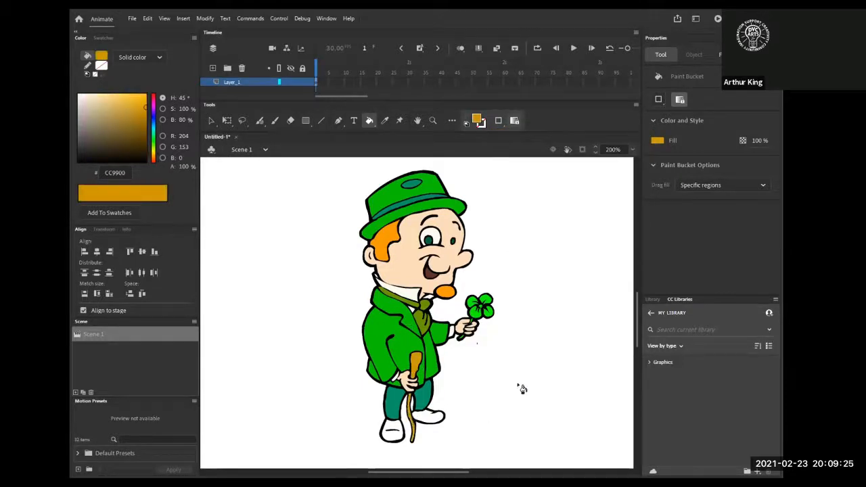
Step: Mix a custom dark brown fill color #6C5204 and fill both shoes with it
left_click(479, 120)
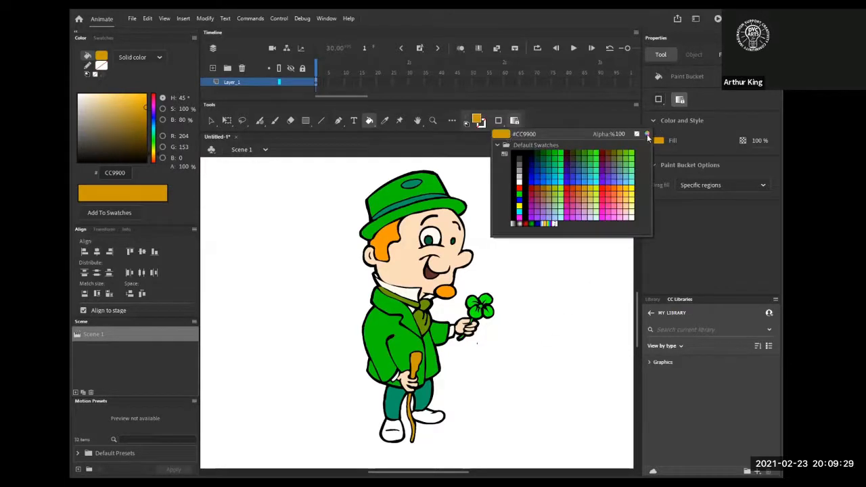
left_click(647, 134)
left_click(632, 217)
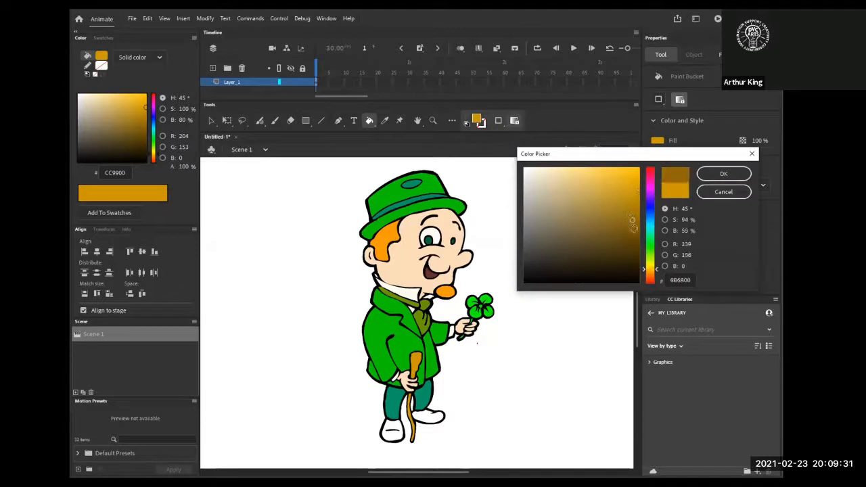
left_click(633, 233)
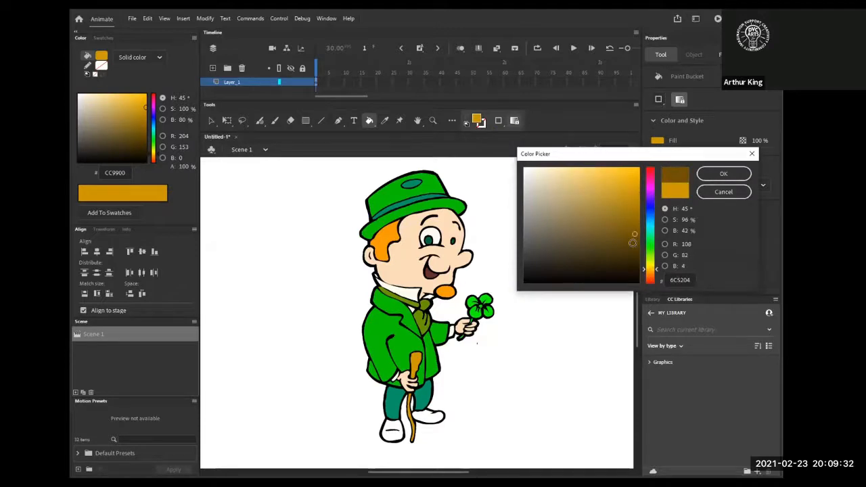
left_click(721, 174)
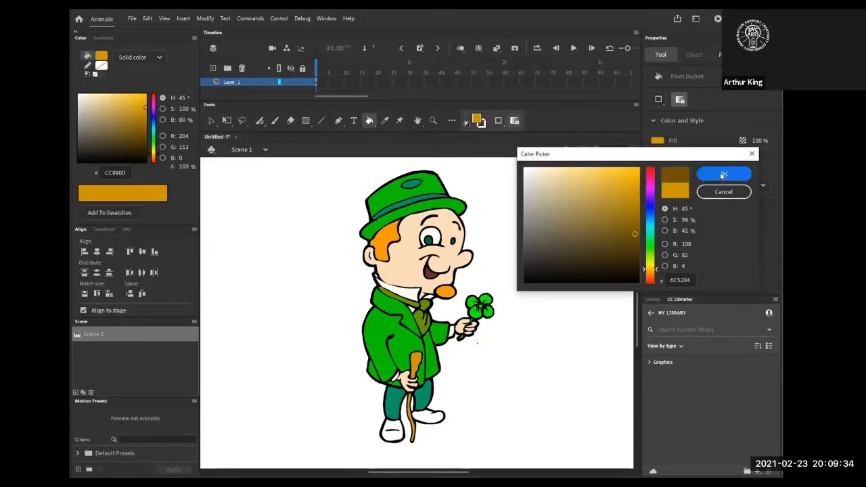
left_click(394, 432)
left_click(430, 416)
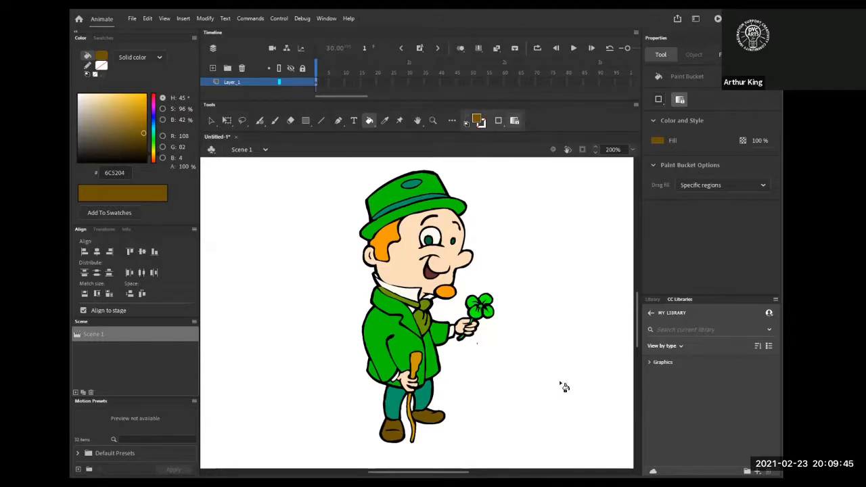
Step: Set up an image export of the artwork in PNG-24 format with transparency enabled
left_click(132, 19)
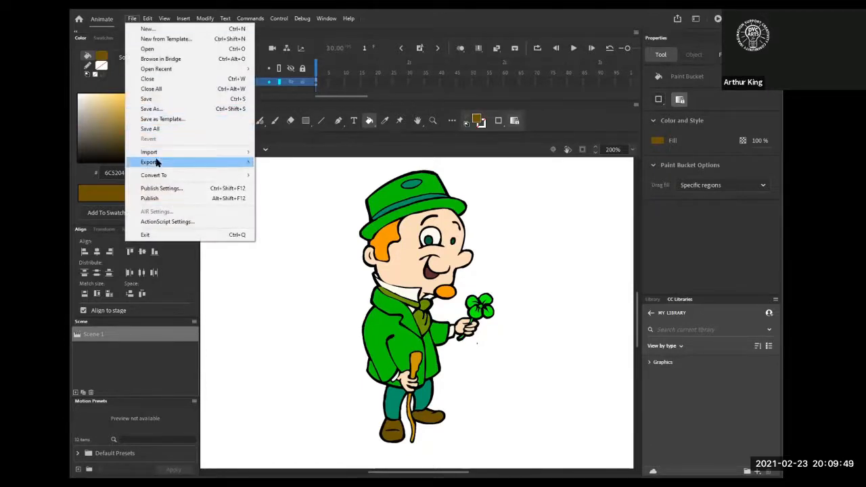
mouse_move(155, 163)
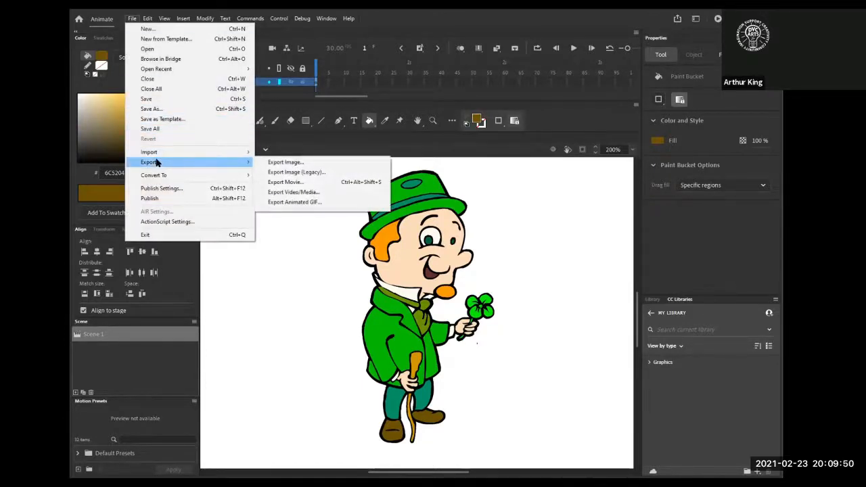
left_click(278, 163)
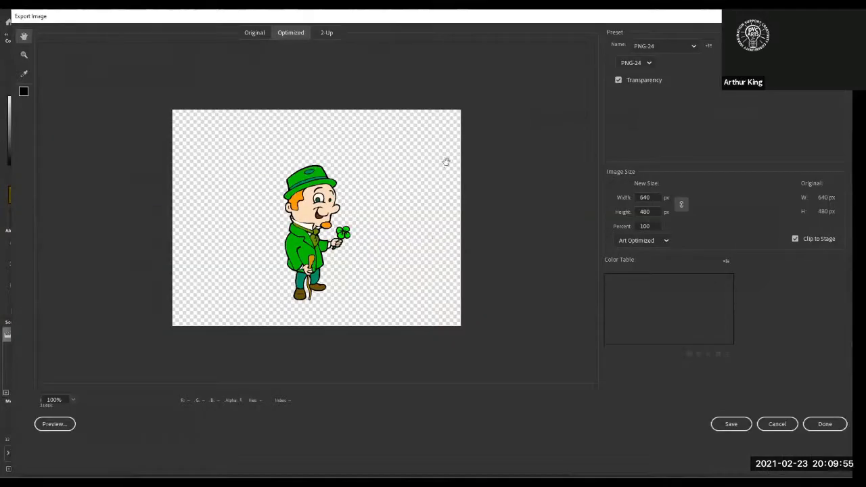
left_click(649, 63)
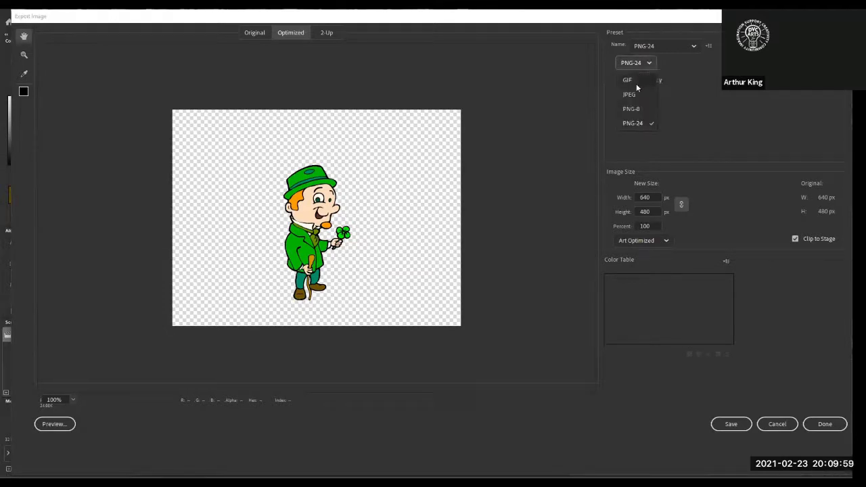
left_click(632, 124)
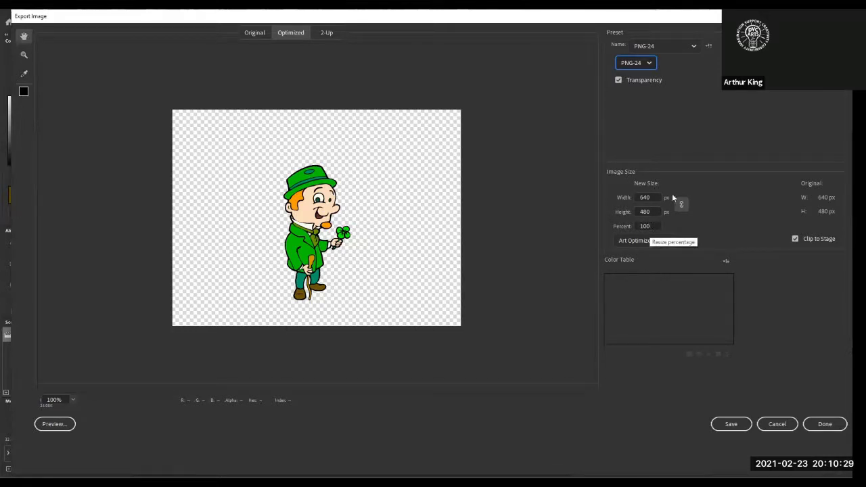
left_click(618, 80)
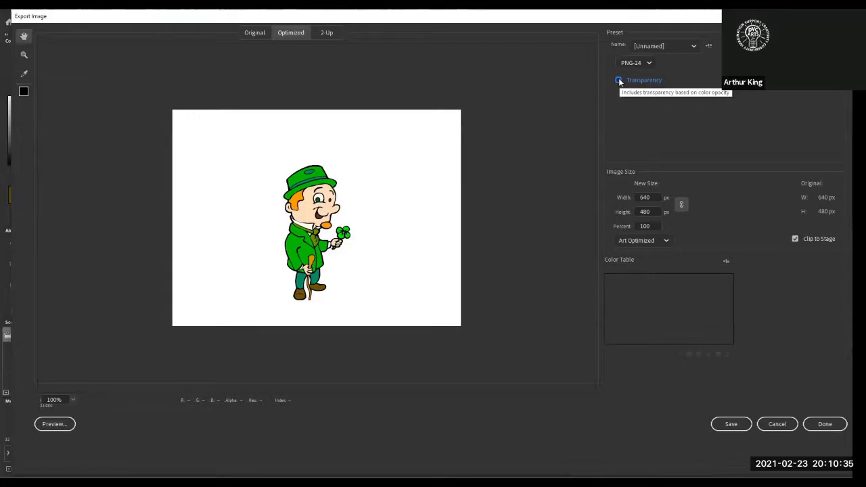
left_click(618, 79)
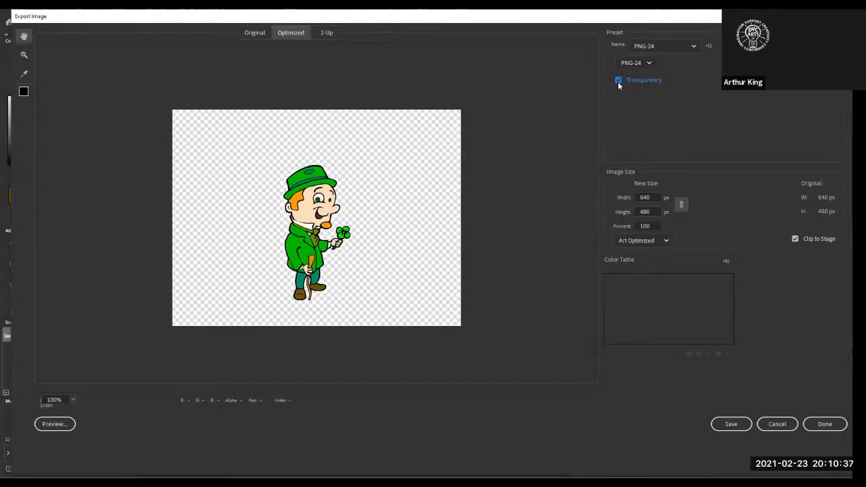
Step: Save the exported PNG image to the Desktop under the file name lep
left_click(724, 425)
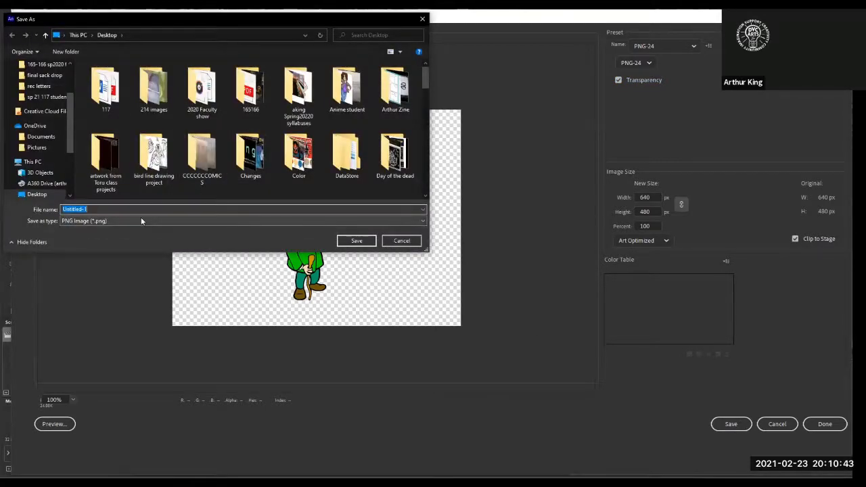
type("lep")
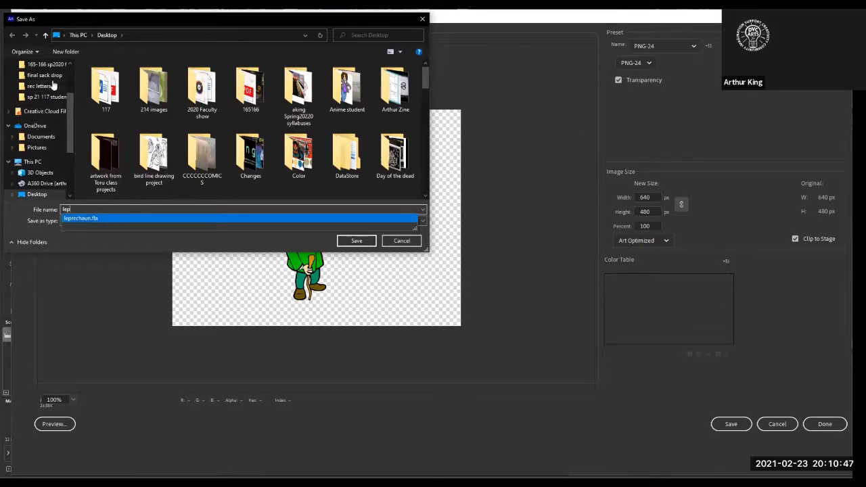
left_click(107, 34)
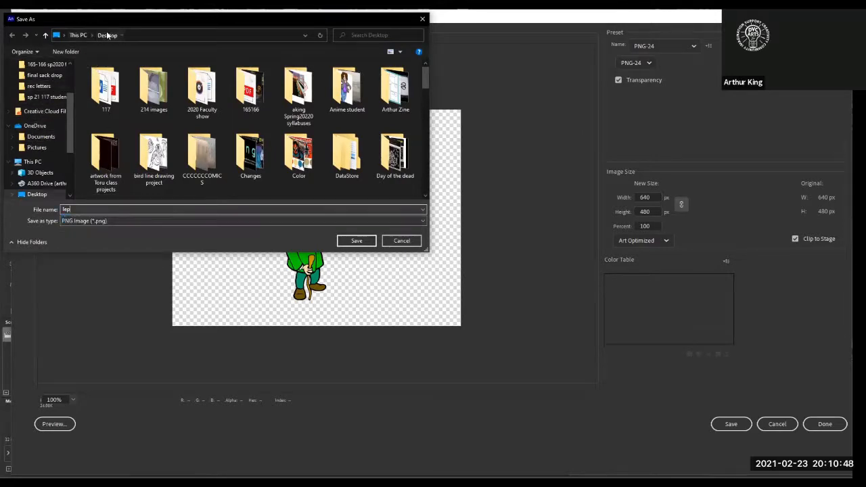
left_click(360, 243)
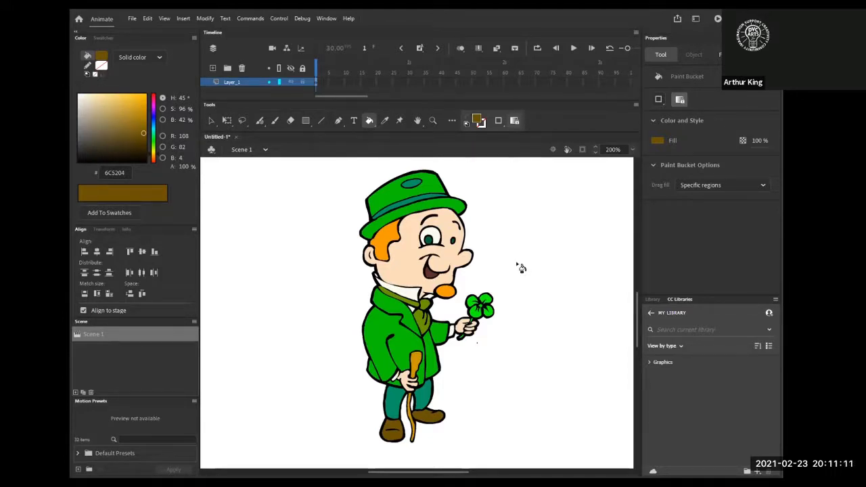
Step: Draw a small square patch outline with stitch marks on the coat above the cane, using the Classic Brush in black
left_click(274, 122)
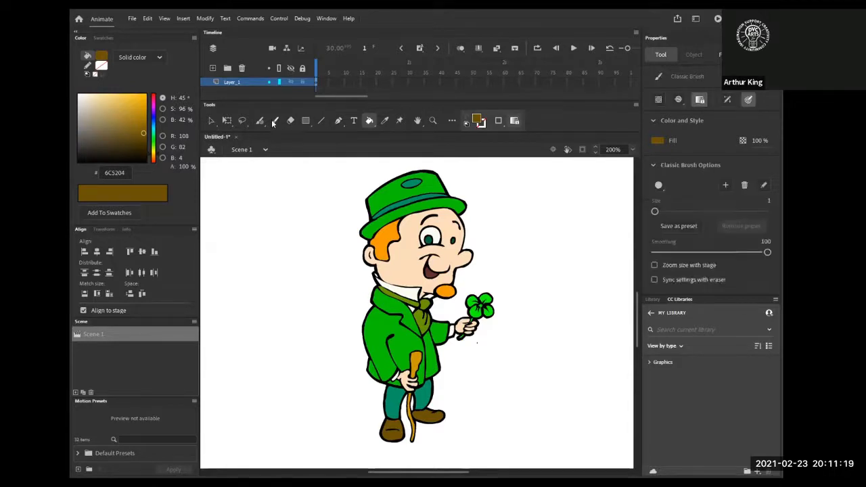
left_click(477, 121)
left_click(518, 152)
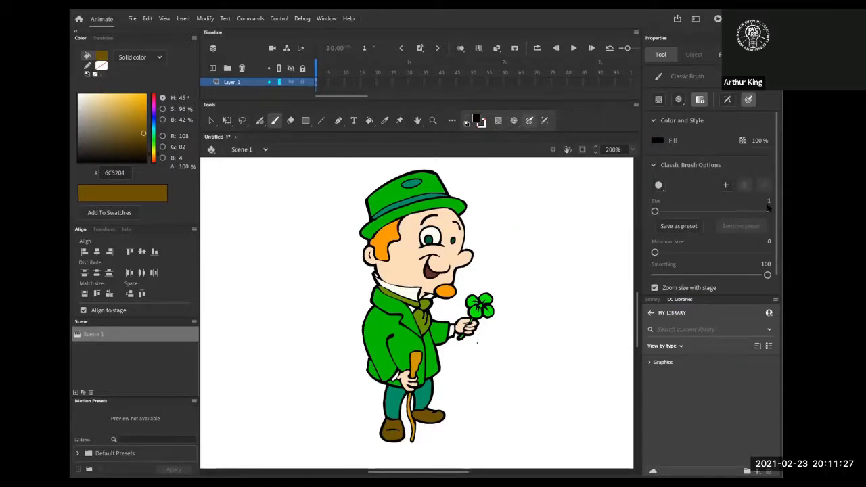
key("ctrl+=")
key("ctrl+=")
key("ctrl+=")
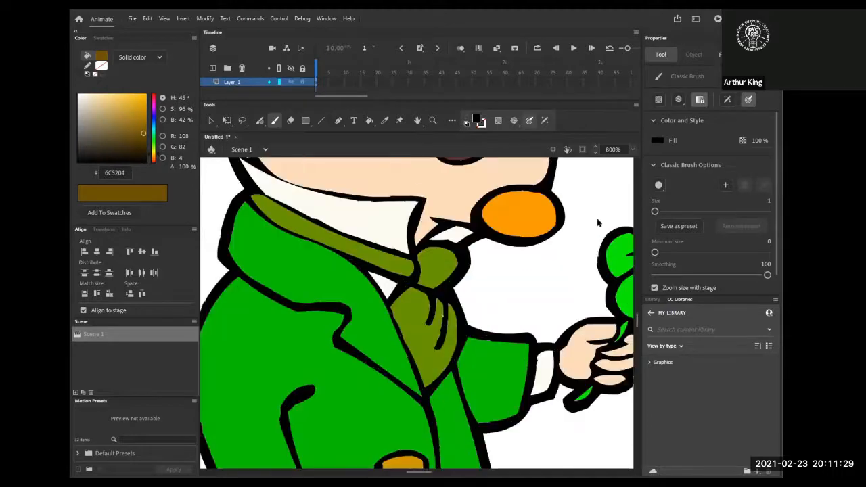
key("ctrl+minus")
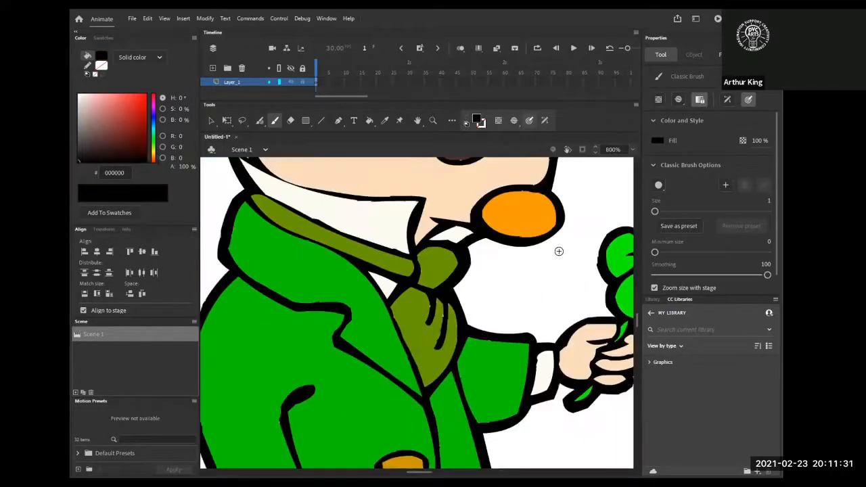
left_click_drag(534, 307, 583, 196)
mouse_move(382, 277)
left_mouse_down()
mouse_move(400, 319)
mouse_move(436, 297)
mouse_move(418, 263)
mouse_move(383, 275)
mouse_move(413, 275)
mouse_move(397, 291)
mouse_move(401, 302)
mouse_move(428, 311)
left_mouse_up()
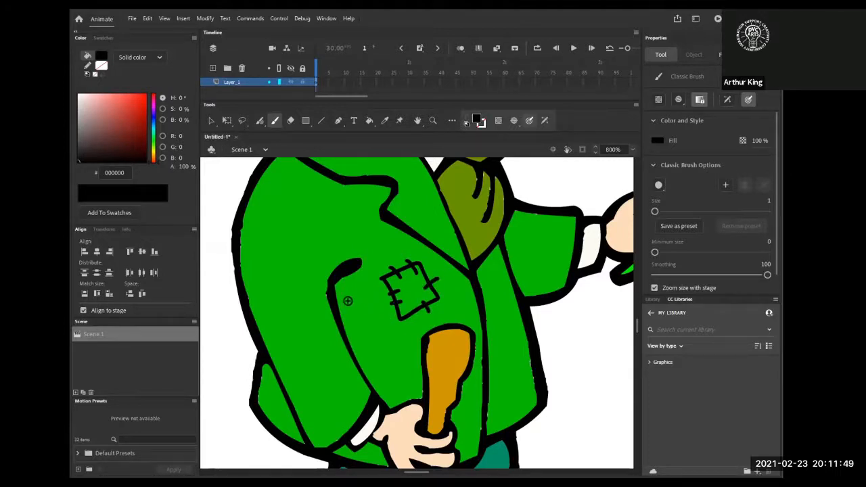
Step: Sample the trousers' teal #009966 with the Eyedropper and fill the coat patch with it
key("ctrl+minus")
key("ctrl+minus")
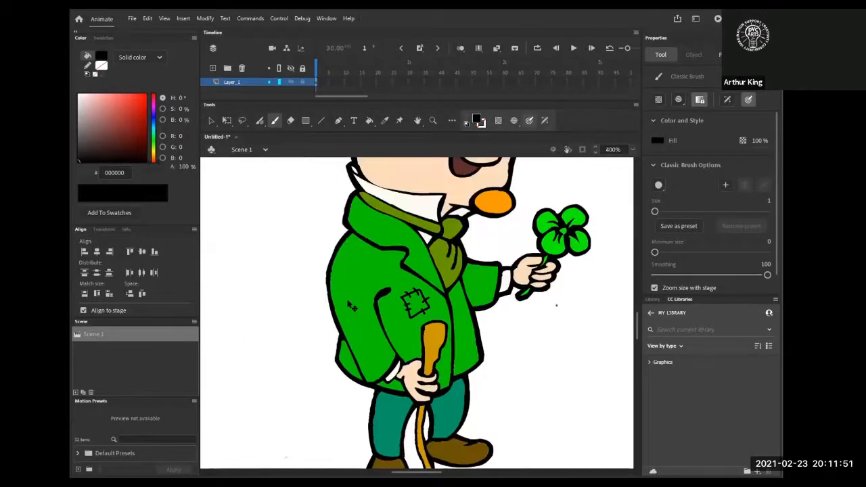
scroll(348, 301, "up", 2)
scroll(348, 301, "down", 2)
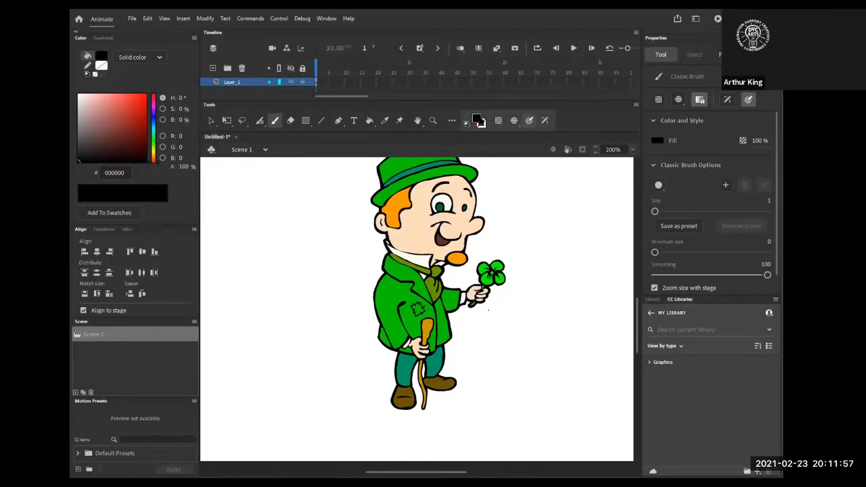
left_click(384, 121)
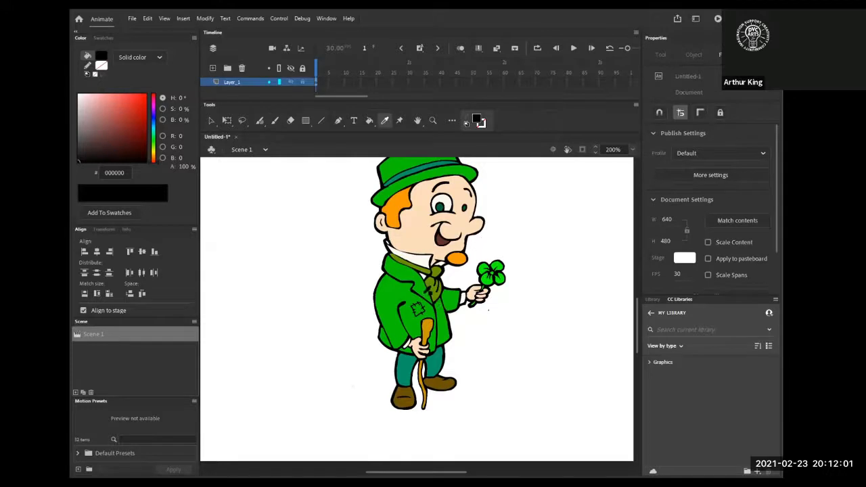
left_click(435, 375)
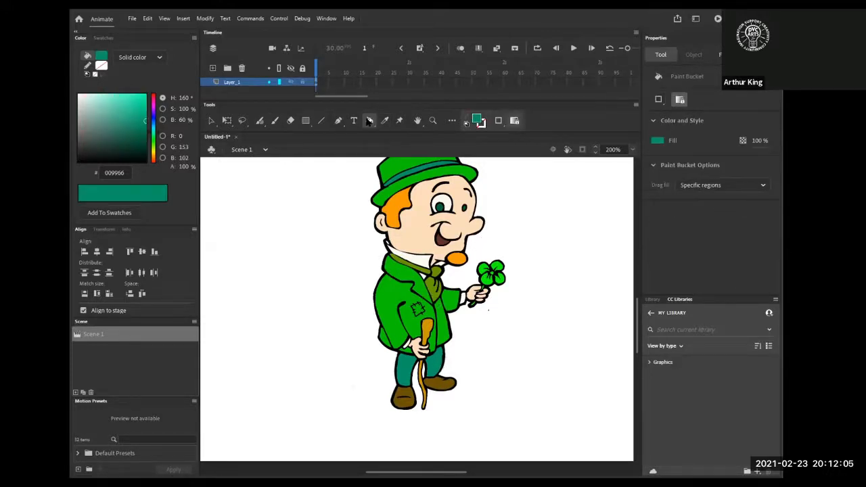
left_click(417, 311)
scroll(280, 288, "up", 3)
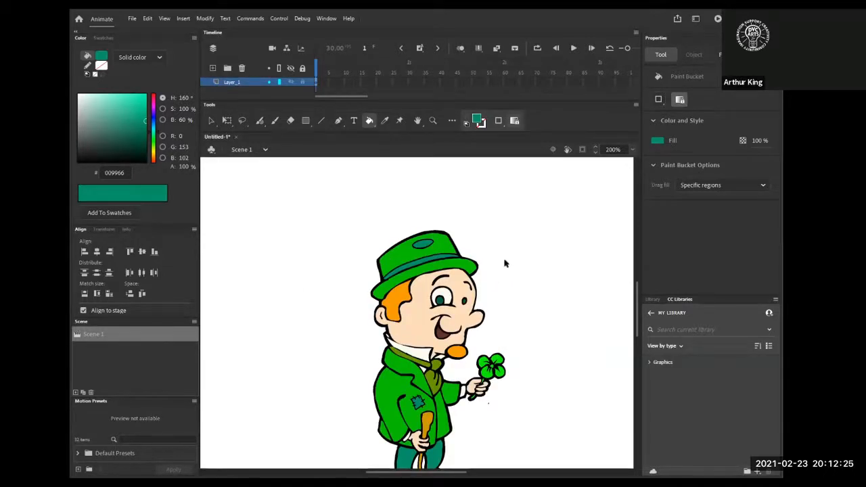
key("ctrl+minus")
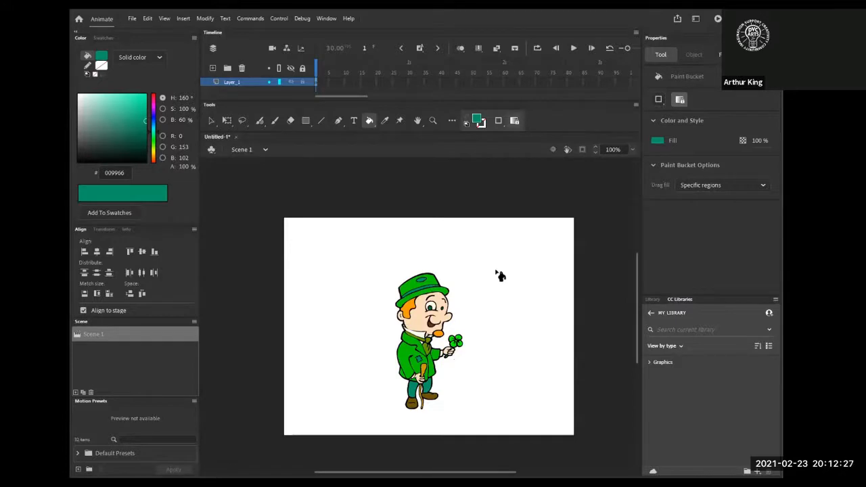